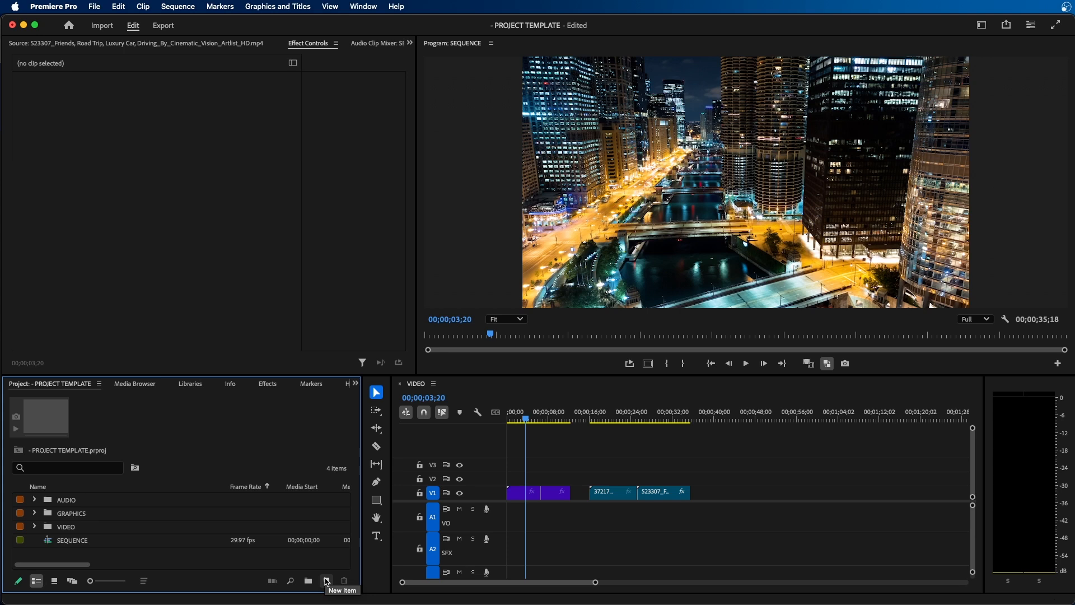
- Create a 1920 x 1080 adjustment layer with a 29.97 fps Drop-Frame timebase and square pixels
left_click(327, 583)
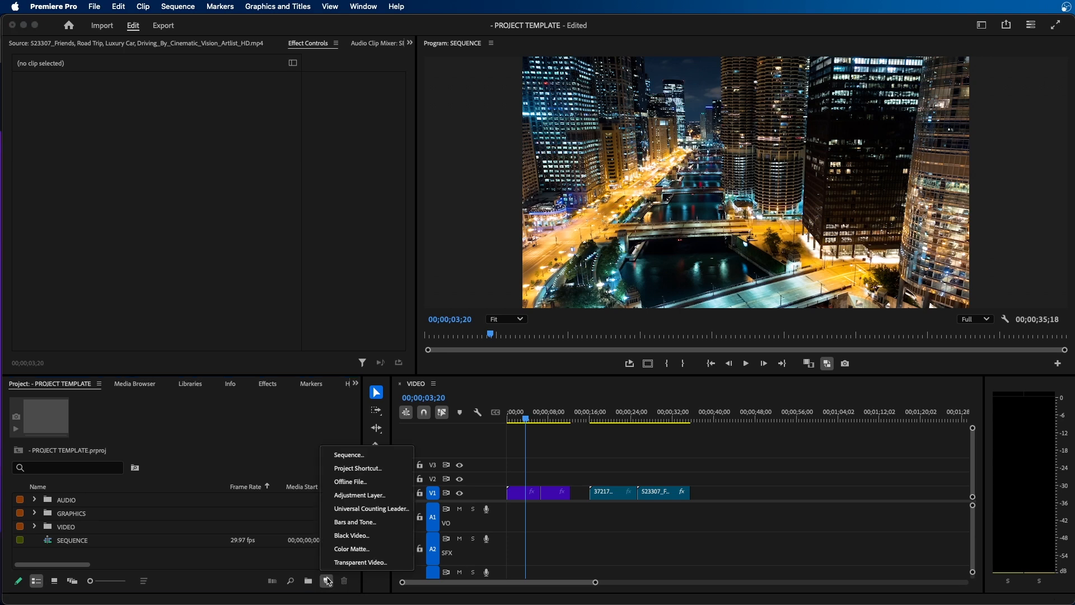
left_click(350, 494)
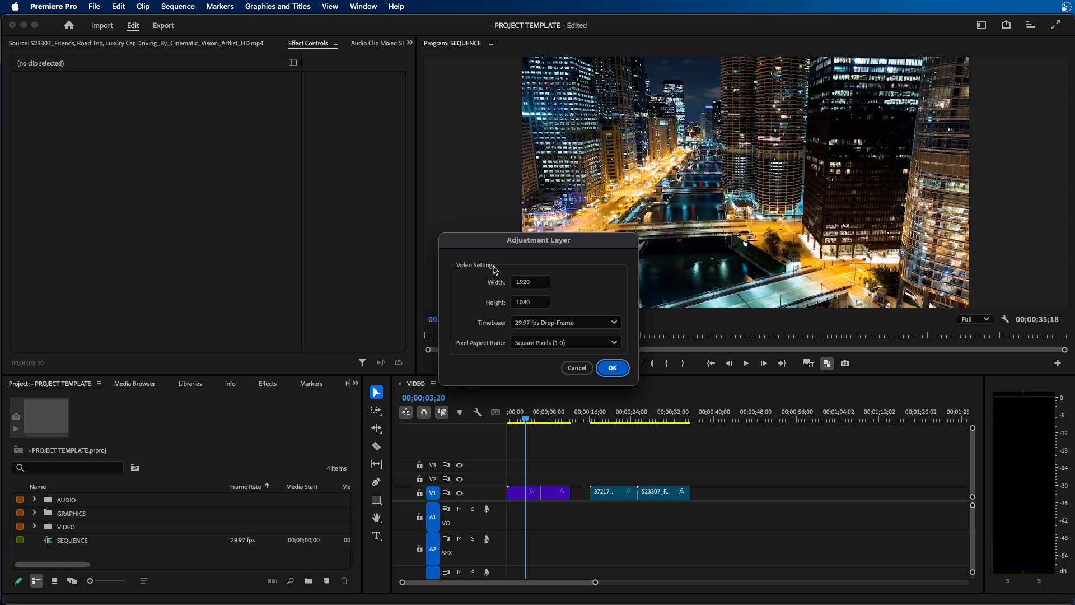
left_click(535, 283)
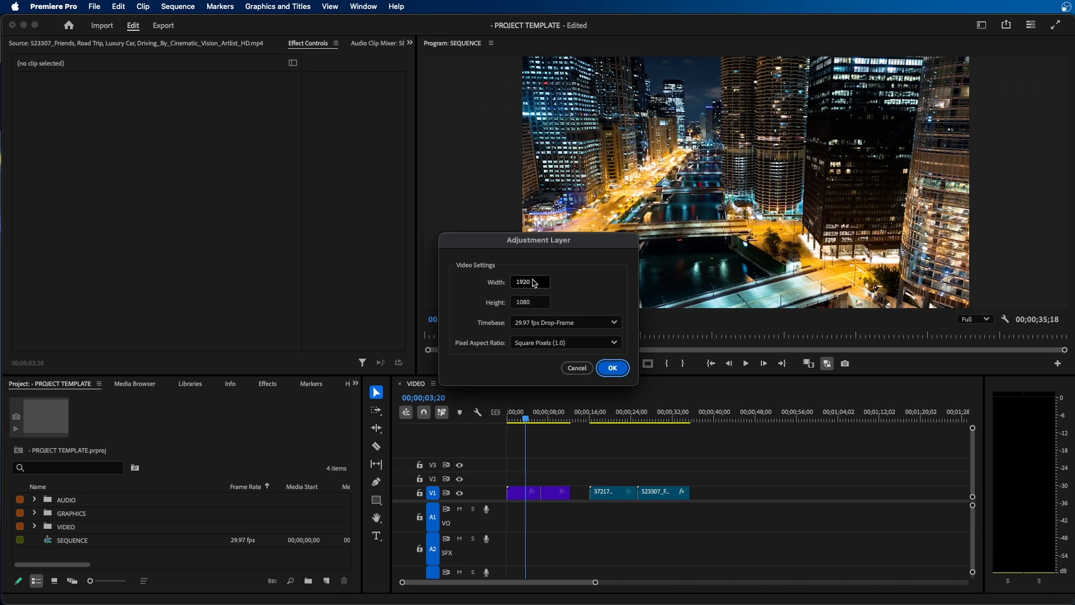
left_click(533, 303)
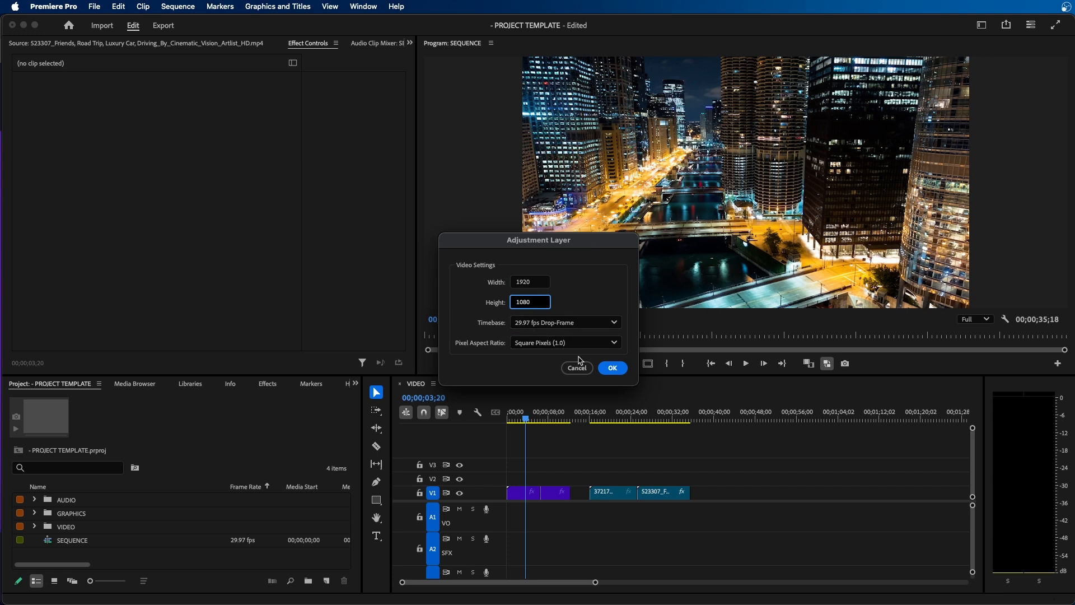
left_click(613, 367)
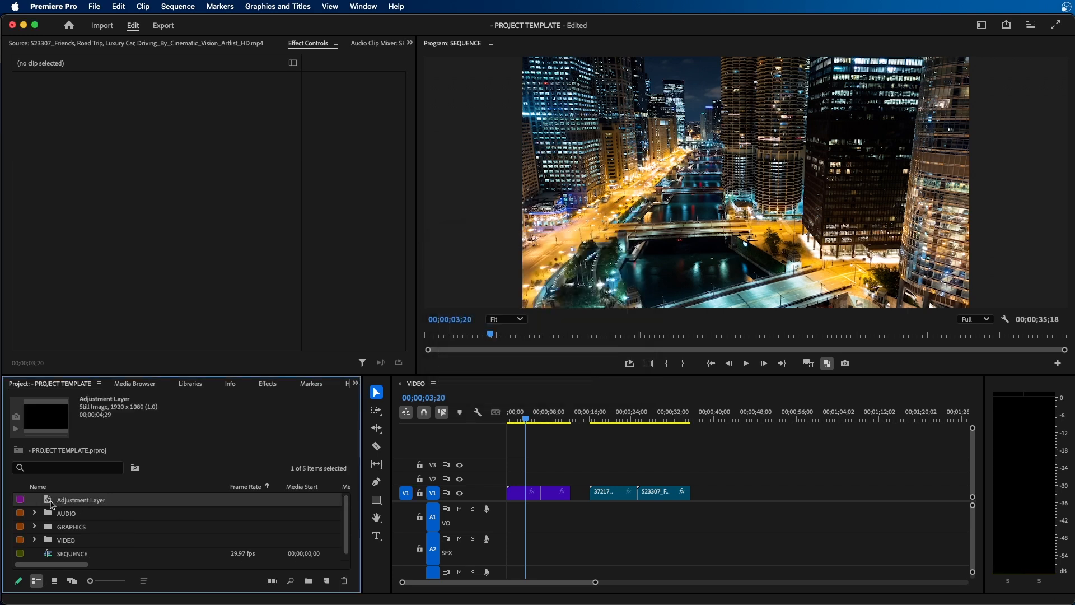
- Place the adjustment layer on V2 at the sequence start and extend it to span the first two clips below
left_click_drag(47, 500, 501, 481)
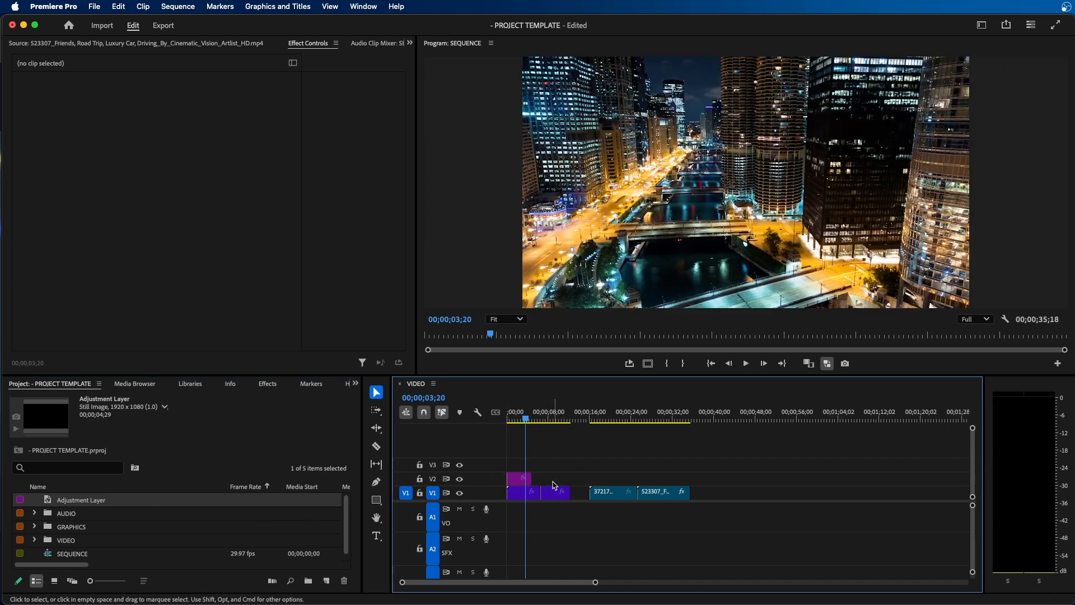
left_click(516, 480)
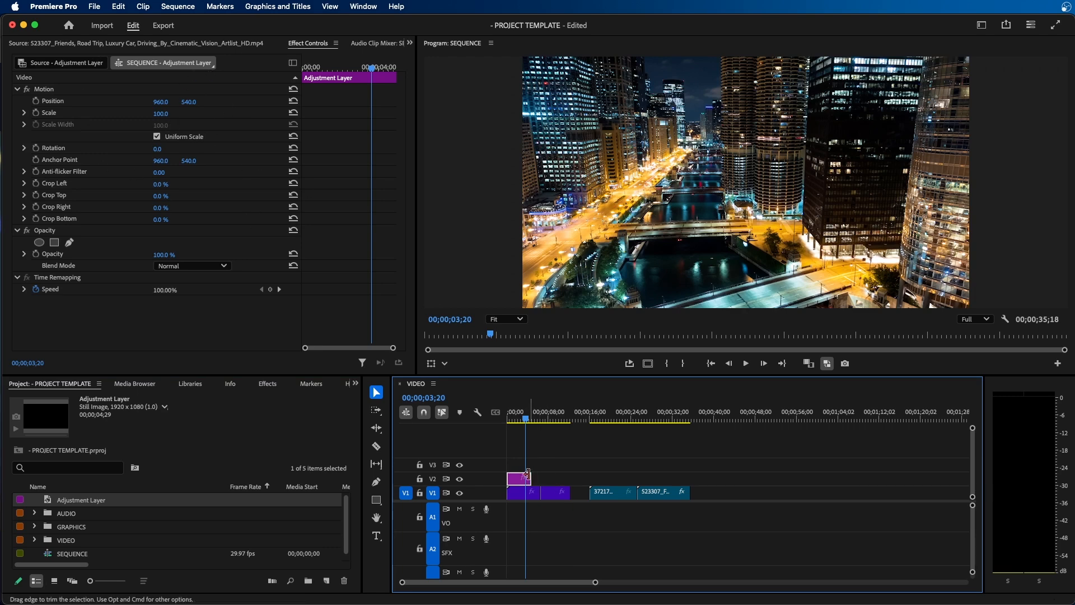
left_click_drag(529, 478, 565, 477)
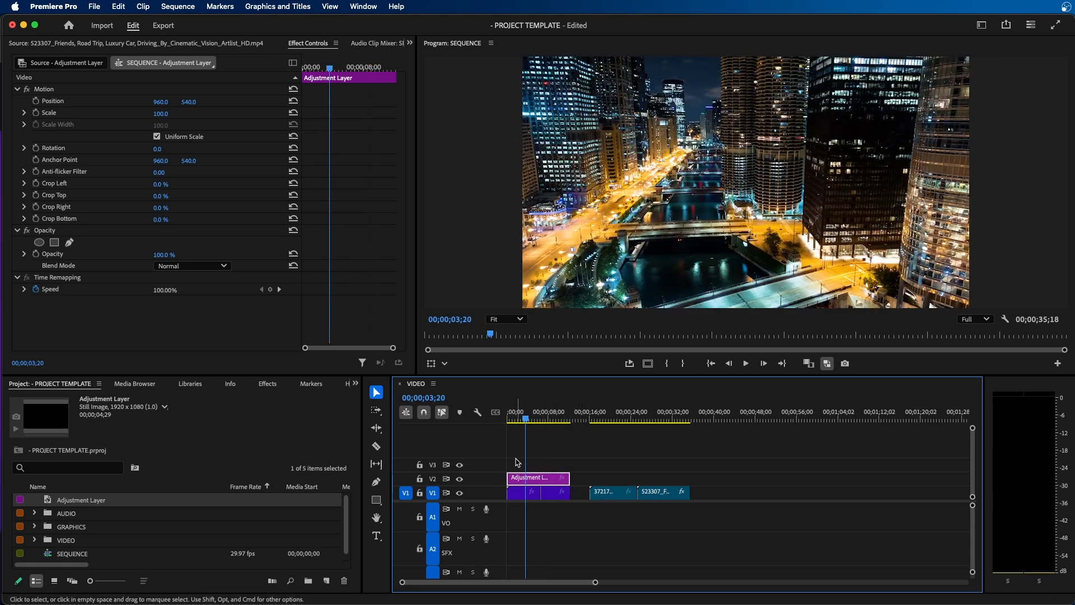
left_click(523, 492)
left_click(549, 494)
left_click(524, 481)
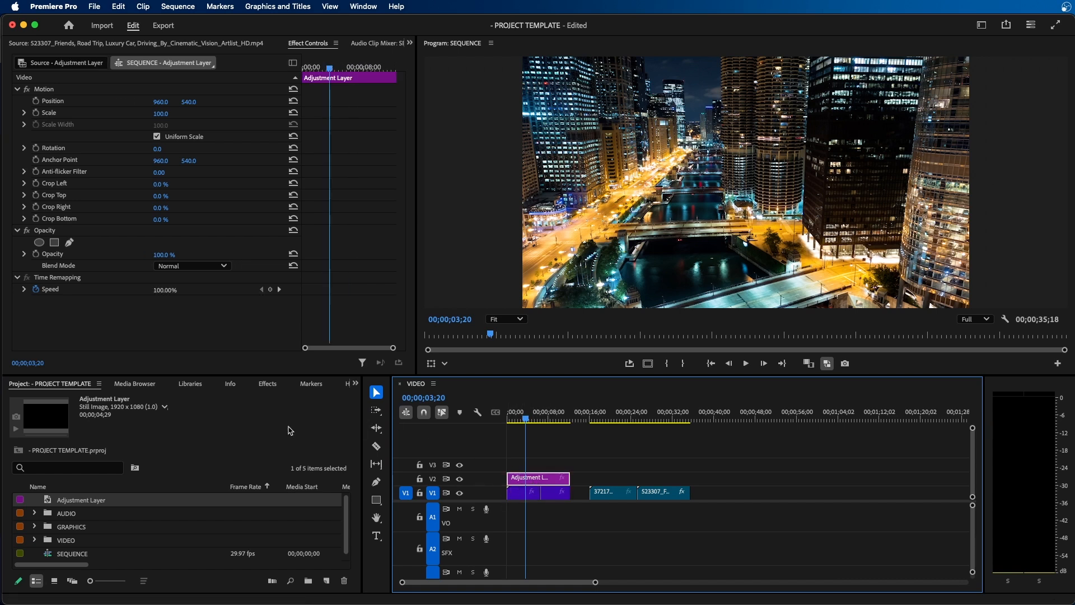
- Search the effects for "tint" and apply the Tint effect to the adjustment layer on V2
left_click(268, 385)
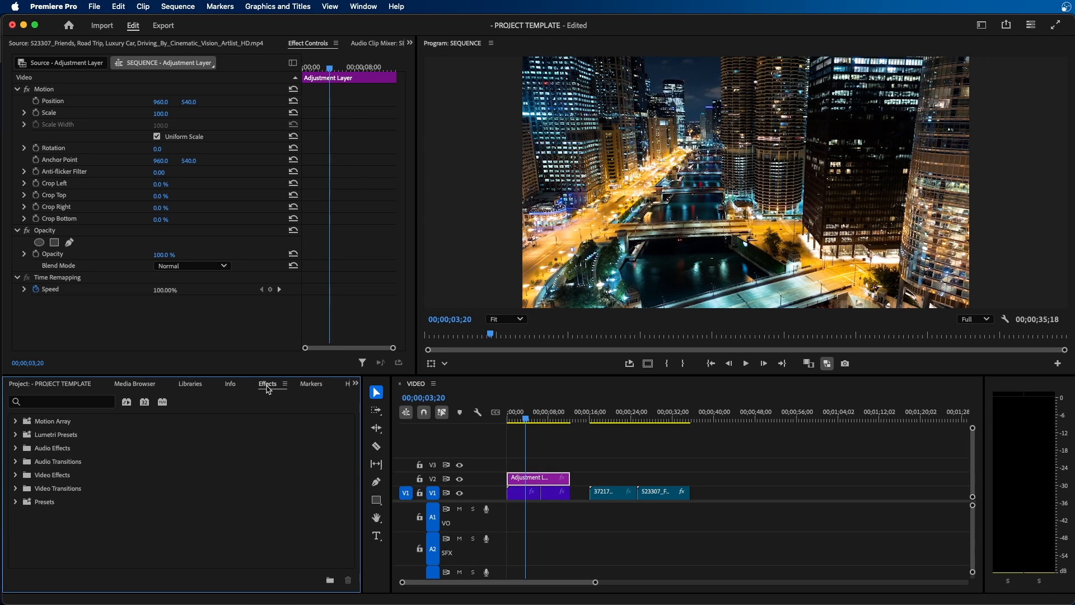
left_click(360, 6)
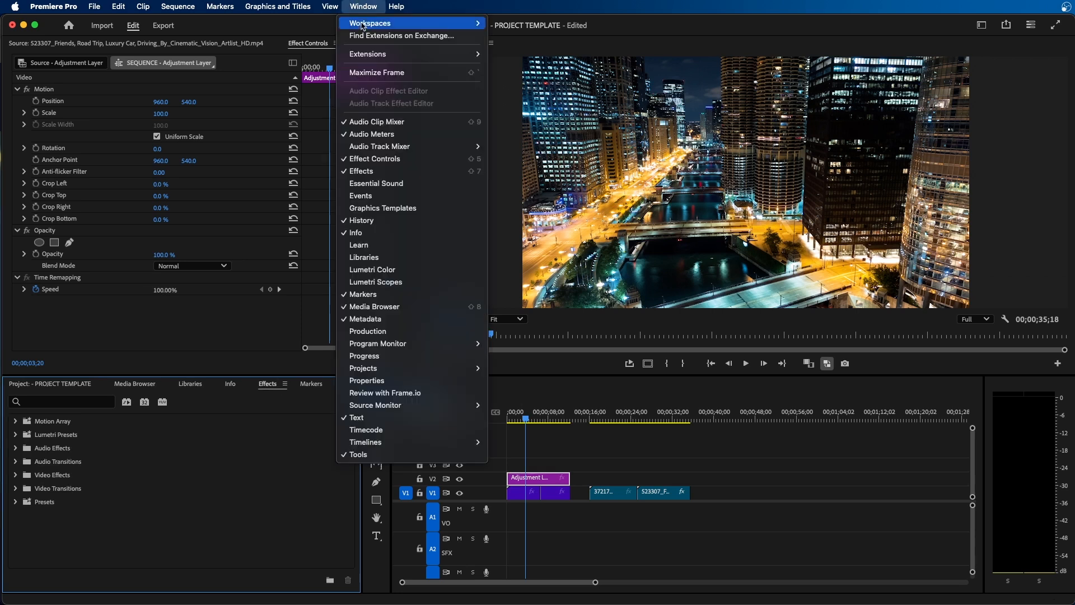
left_click(388, 169)
type("tint")
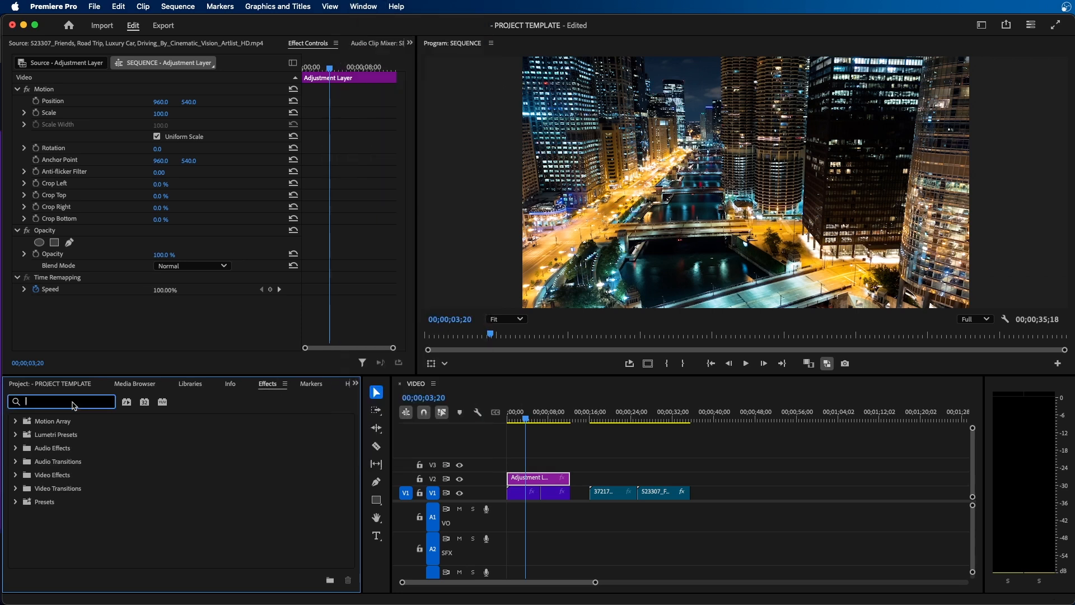
left_click_drag(52, 506, 534, 469)
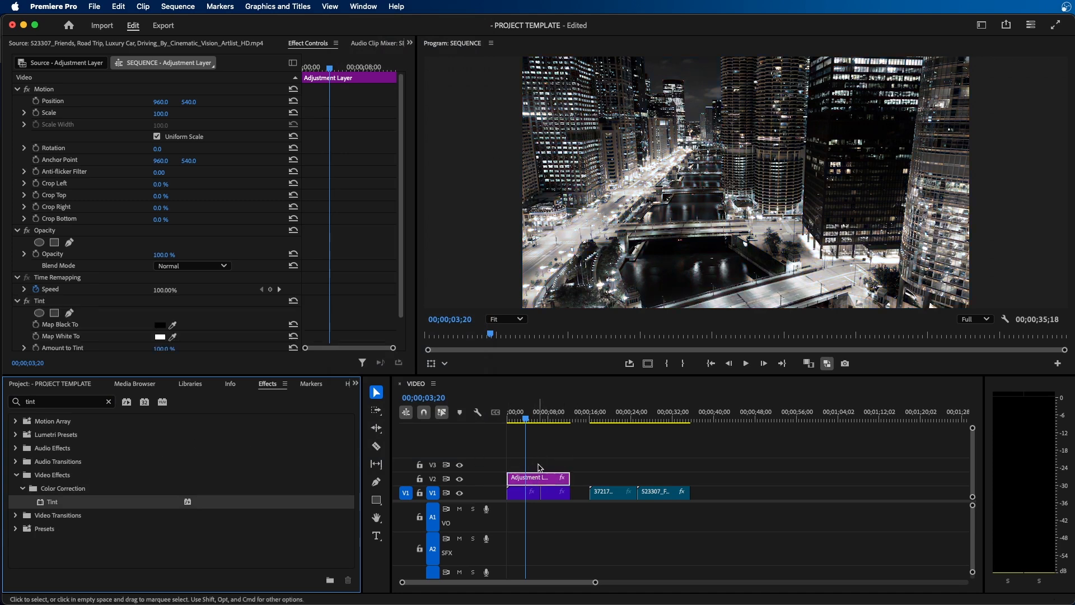
scroll(84, 267, "down", 2)
left_click(51, 273)
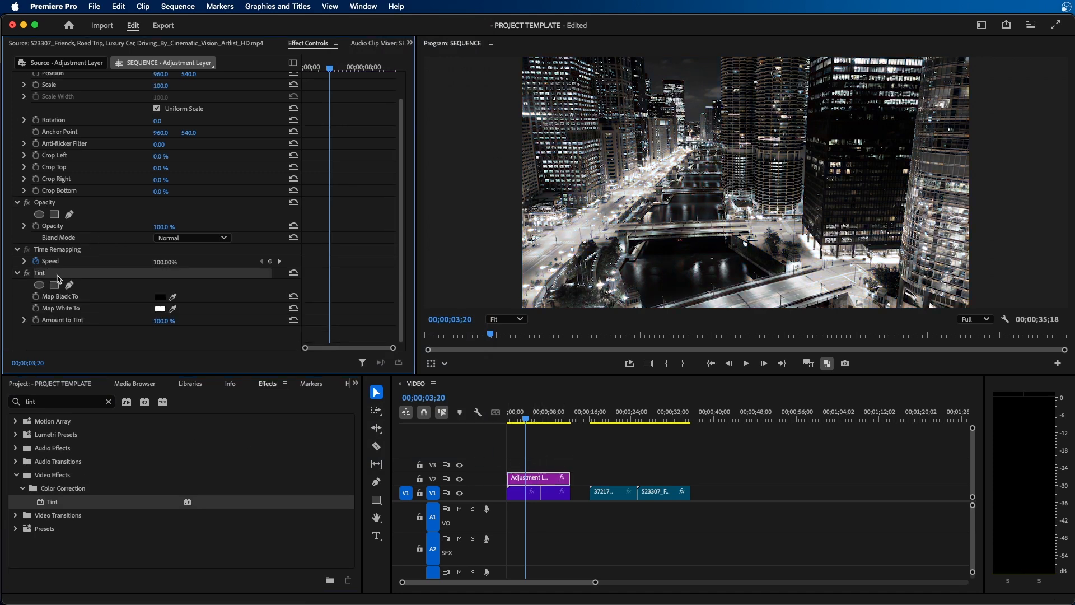
- Scrub across the cut between the first two clips to review the tint on both
left_click(550, 417)
left_click_drag(550, 416, 532, 417)
left_click(537, 490)
left_click(552, 418)
left_click_drag(552, 419, 528, 418)
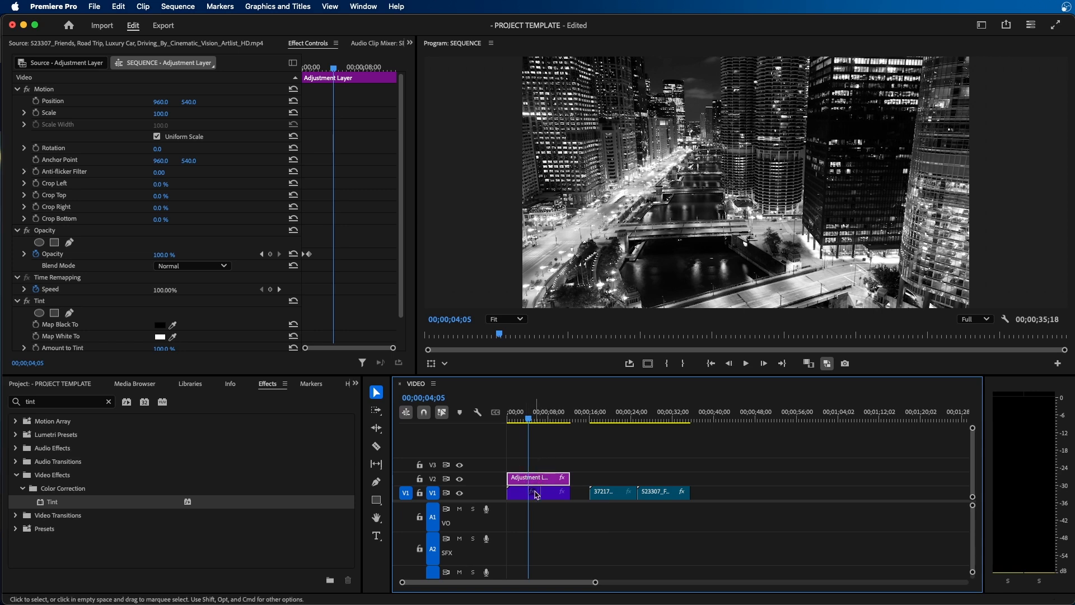
- Delete the Tint effect from the adjustment layer and scrub through the clips beneath it
left_click(40, 303)
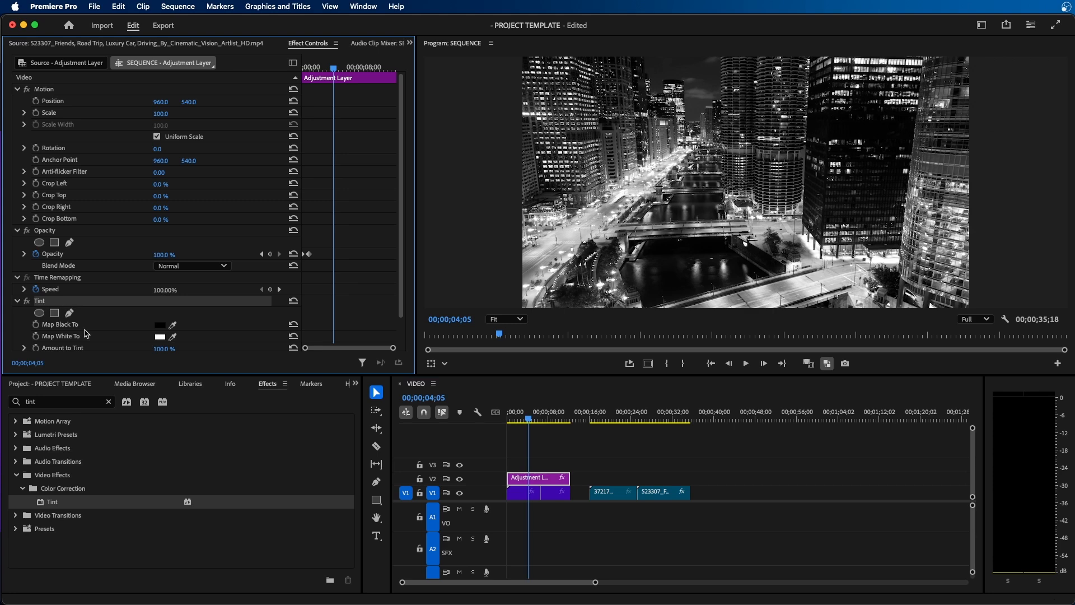
key("Delete")
left_click(507, 442)
left_click(537, 478)
left_click_drag(526, 422, 558, 418)
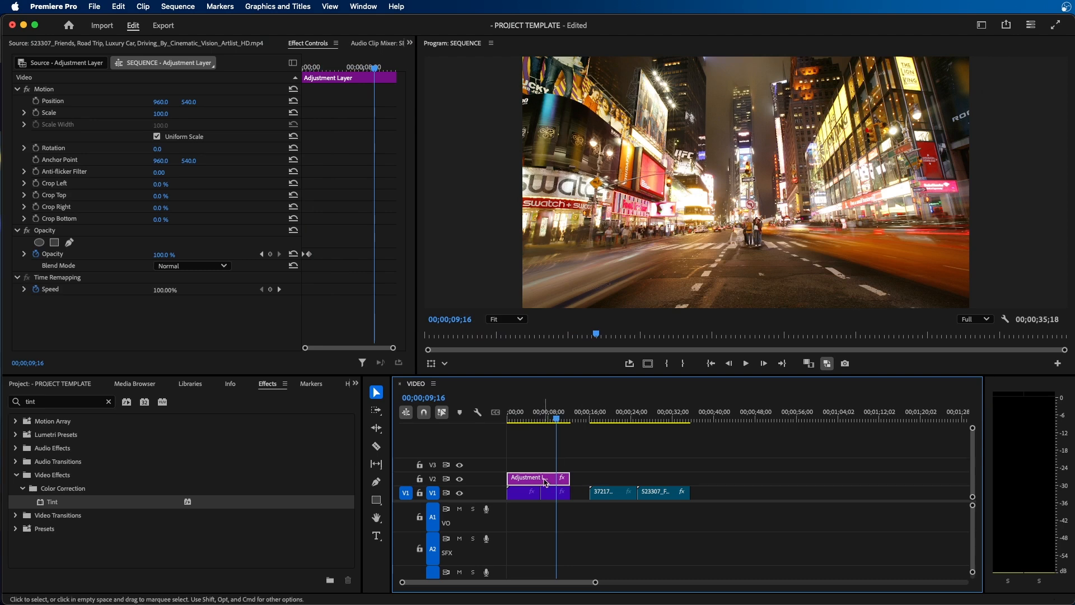
- Inspect the effect settings of the two clips on V1 and of the adjustment layer above them
left_click(517, 419)
left_click(526, 493)
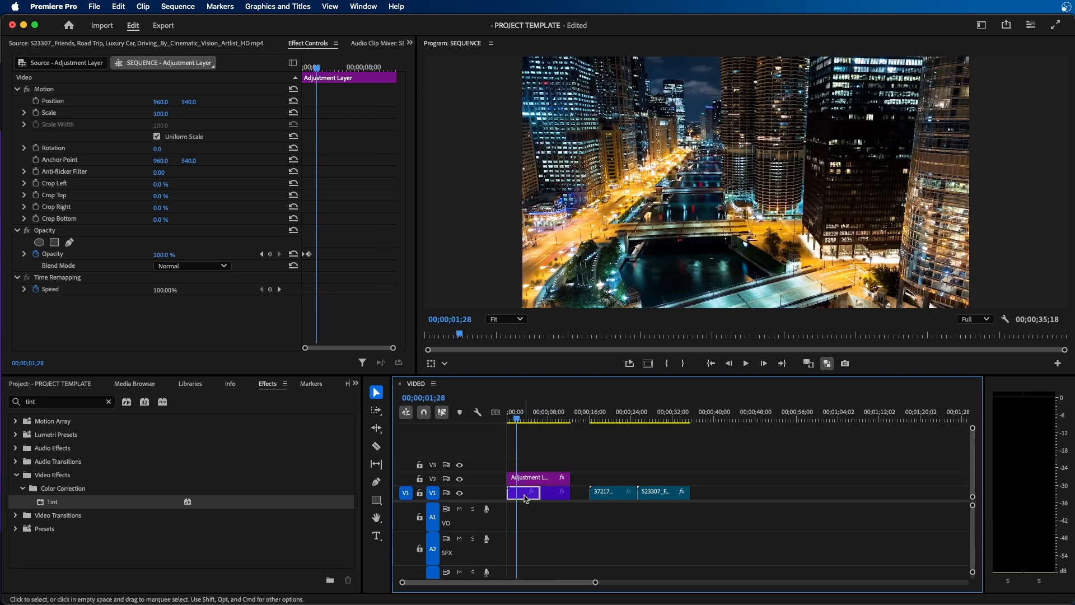
key("Down")
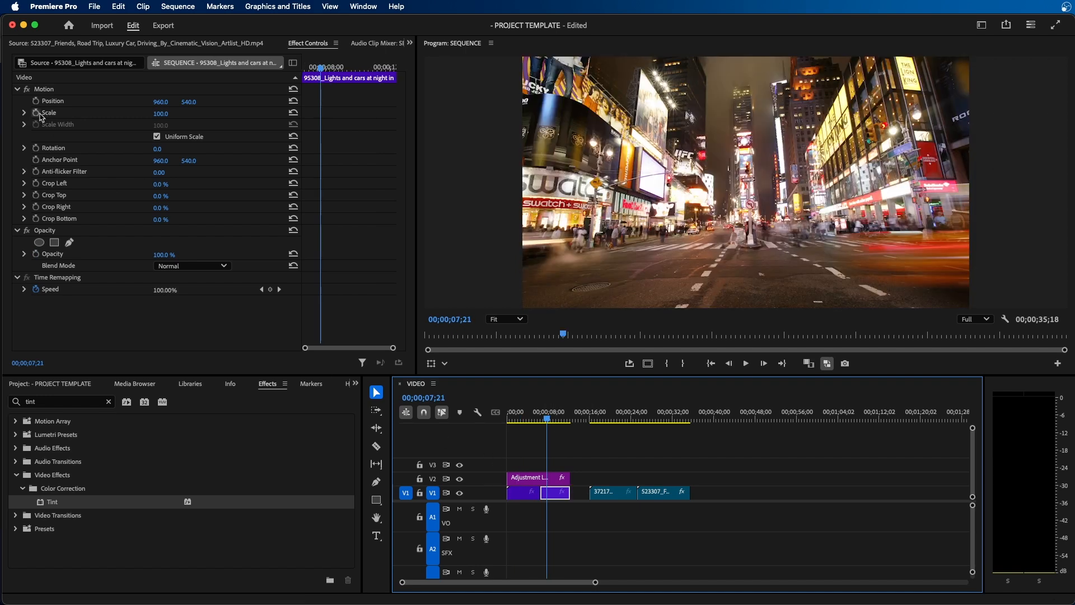
left_click(551, 479)
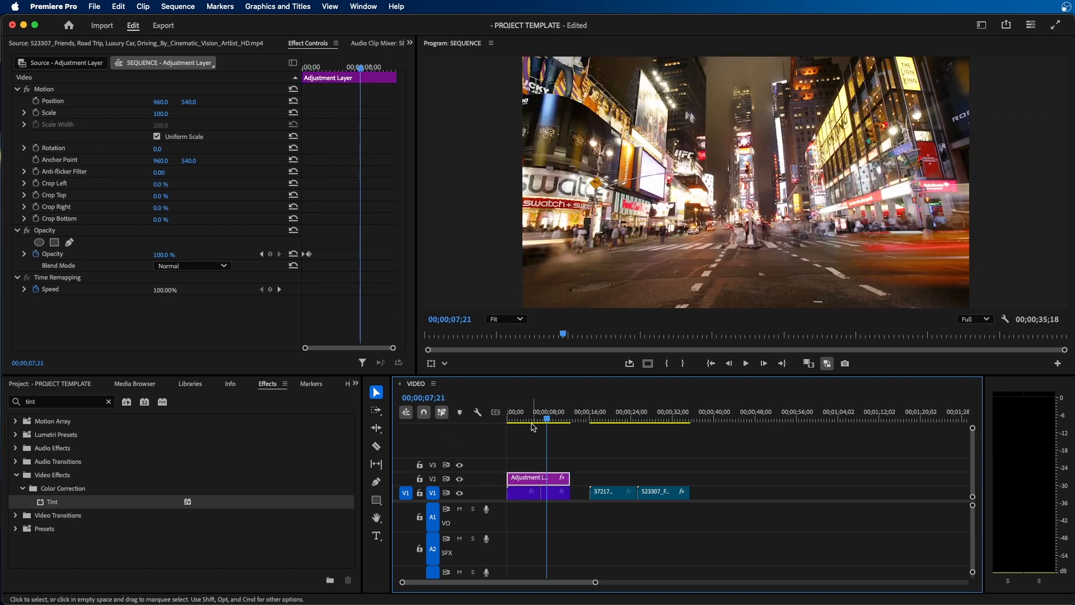
left_click(527, 419)
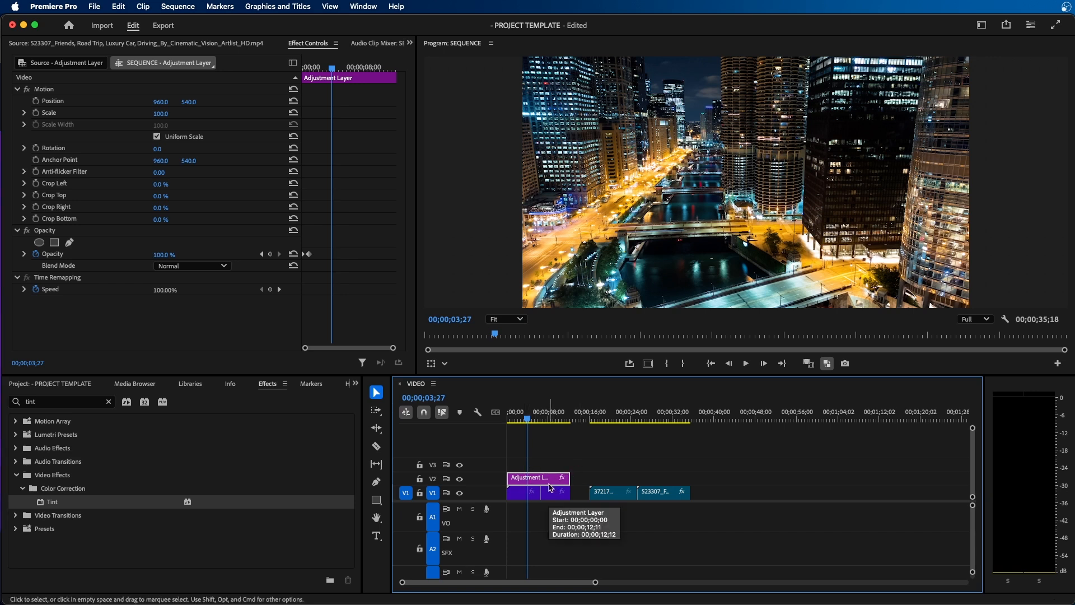
- Search the effects for "transform" and apply the Transform effect to the adjustment layer
left_click(109, 402)
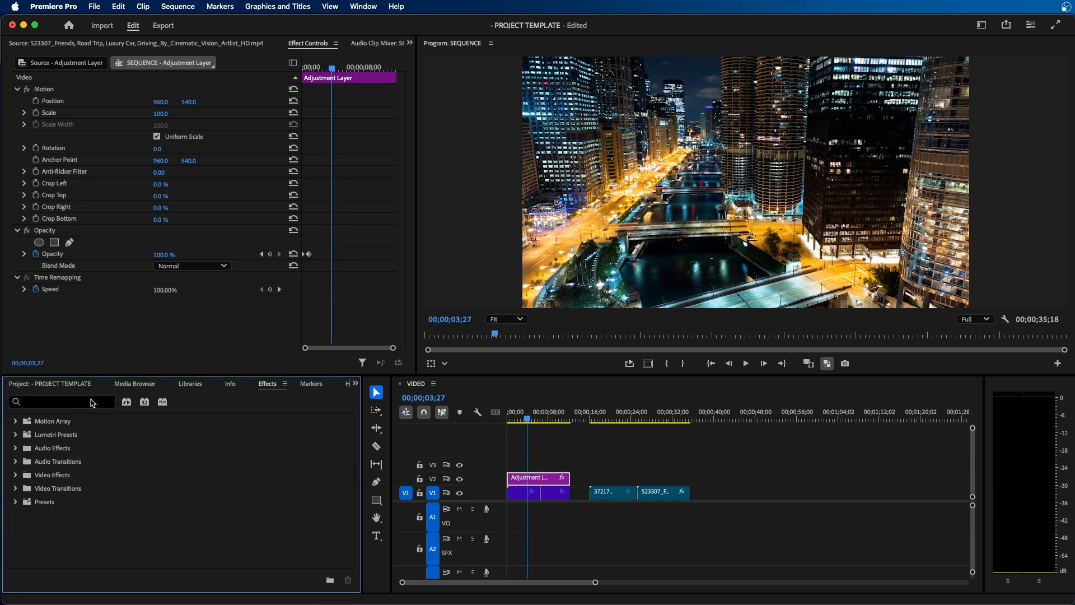
left_click(88, 405)
type("transform")
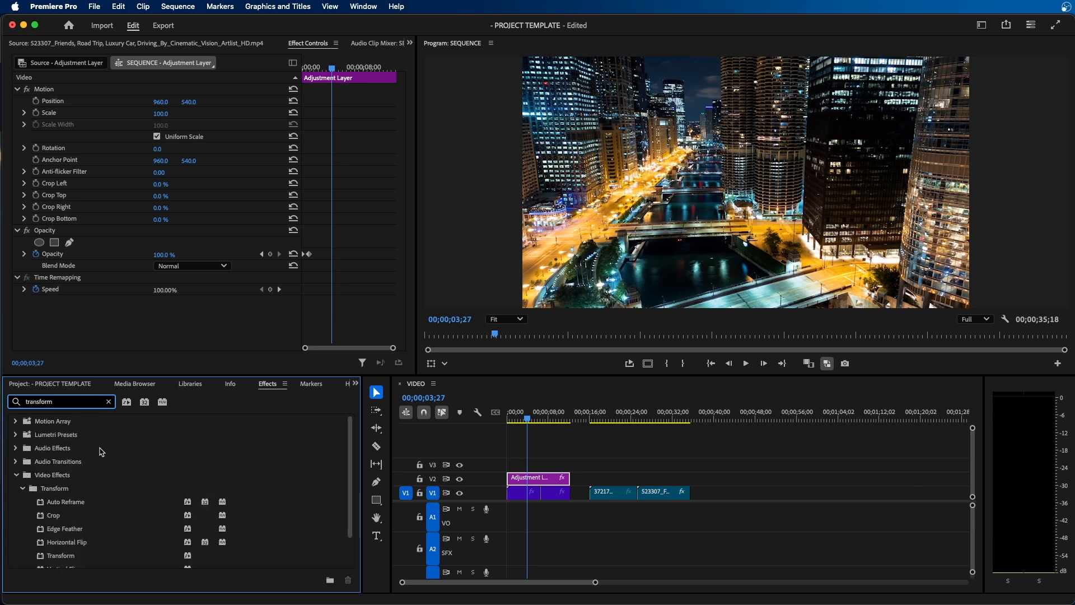
scroll(82, 463, "down", 1)
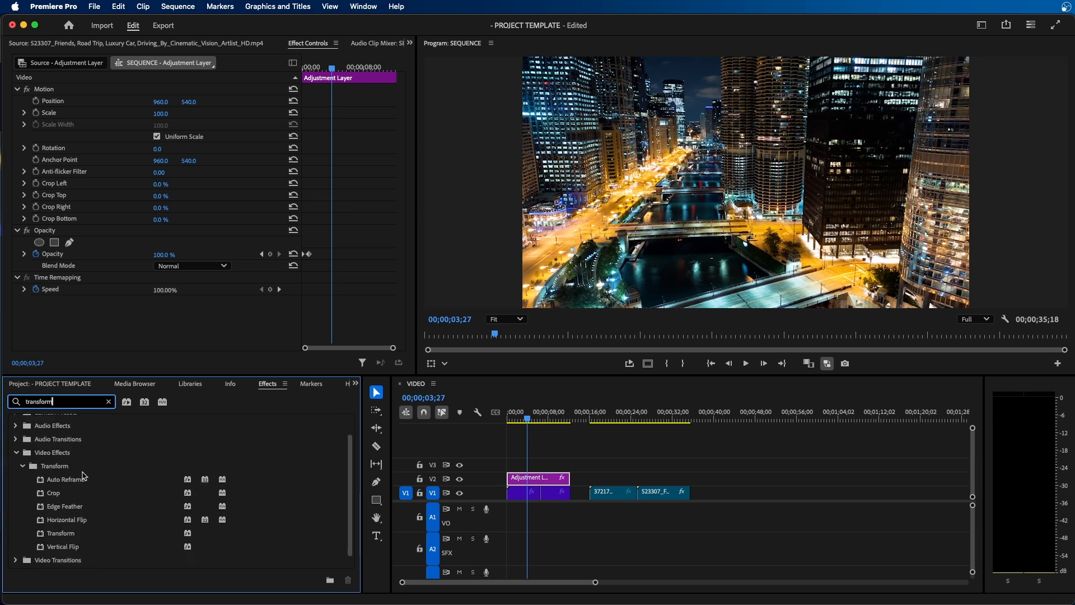
left_click_drag(66, 534, 563, 476)
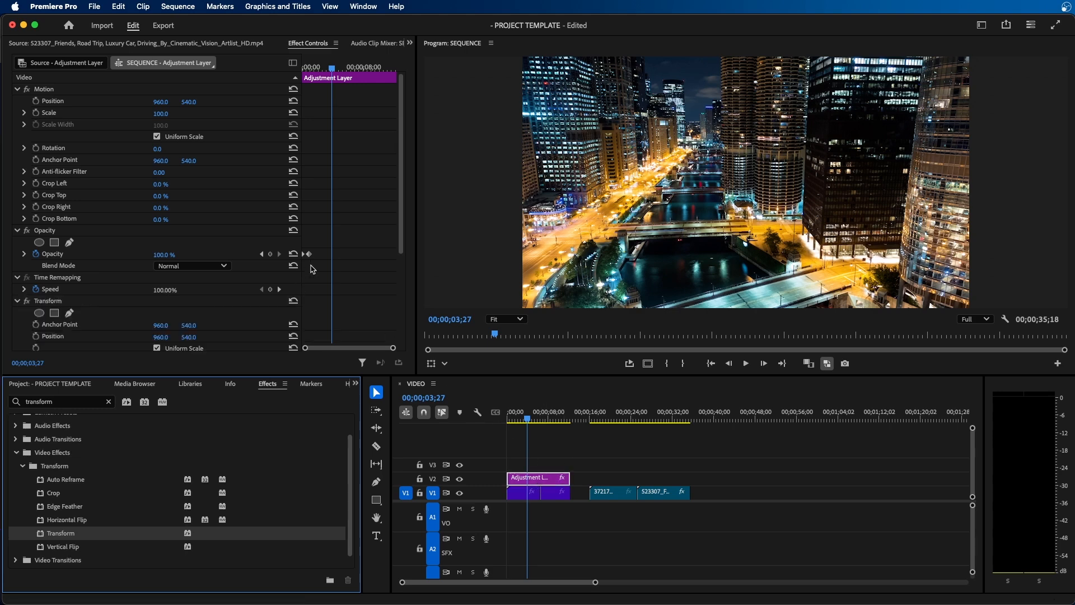
- Keyframe the Transform effect's Scale from 100 at the adjustment layer's start to 110 at its end
left_click_drag(328, 62, 303, 66)
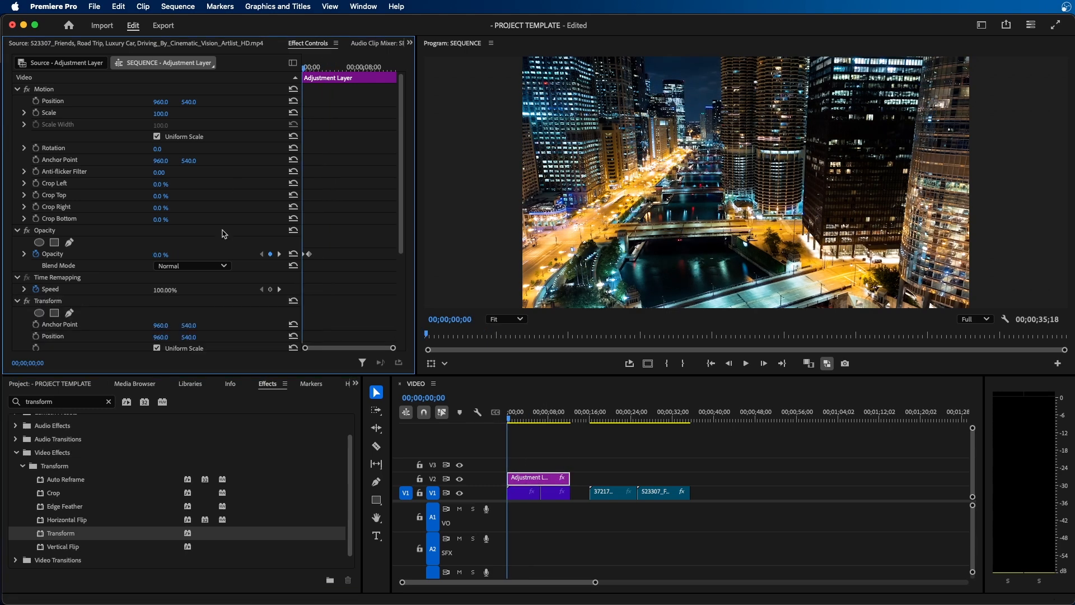
scroll(230, 241, "down", 4)
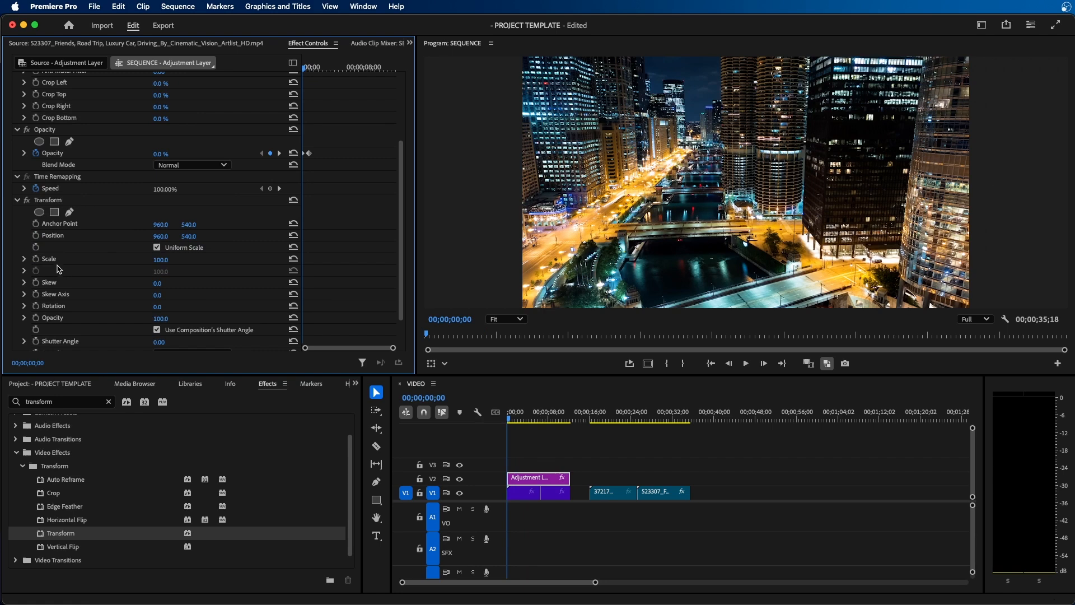
left_click(36, 260)
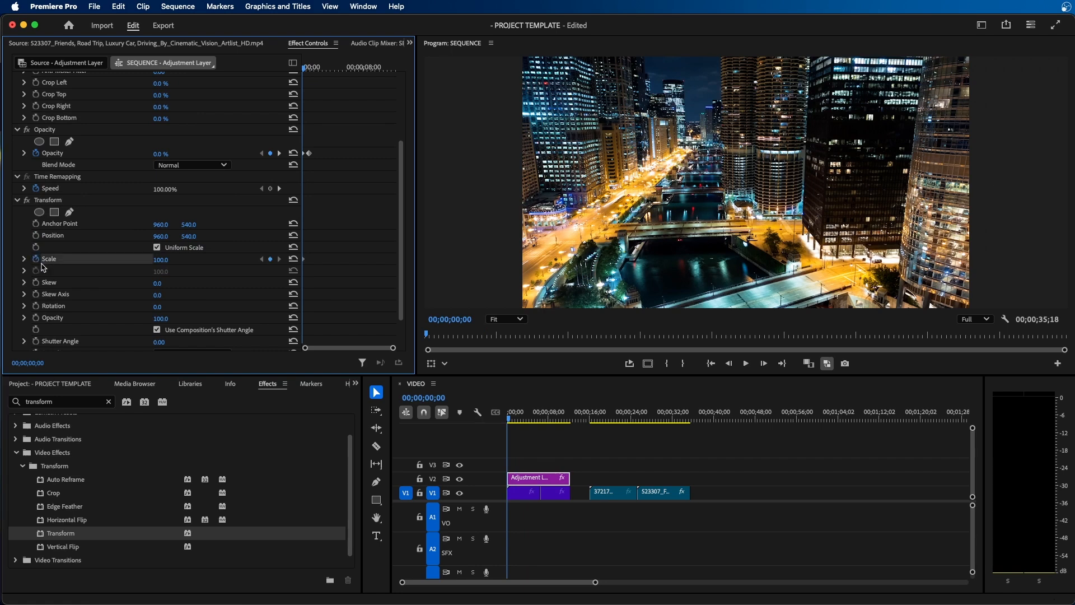
key("Down")
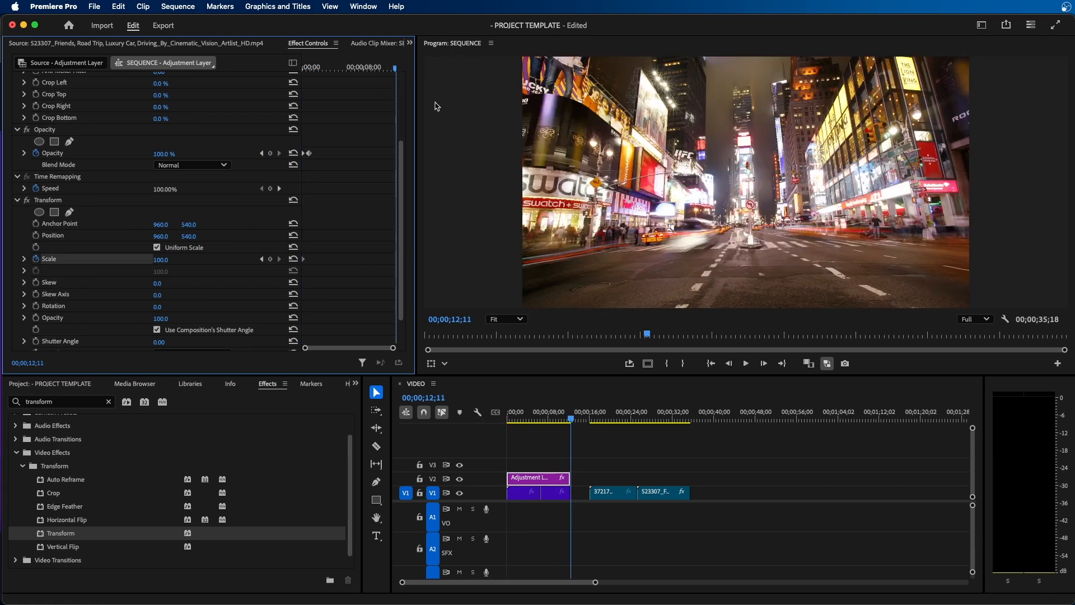
left_click(161, 260)
type("110")
key("Return")
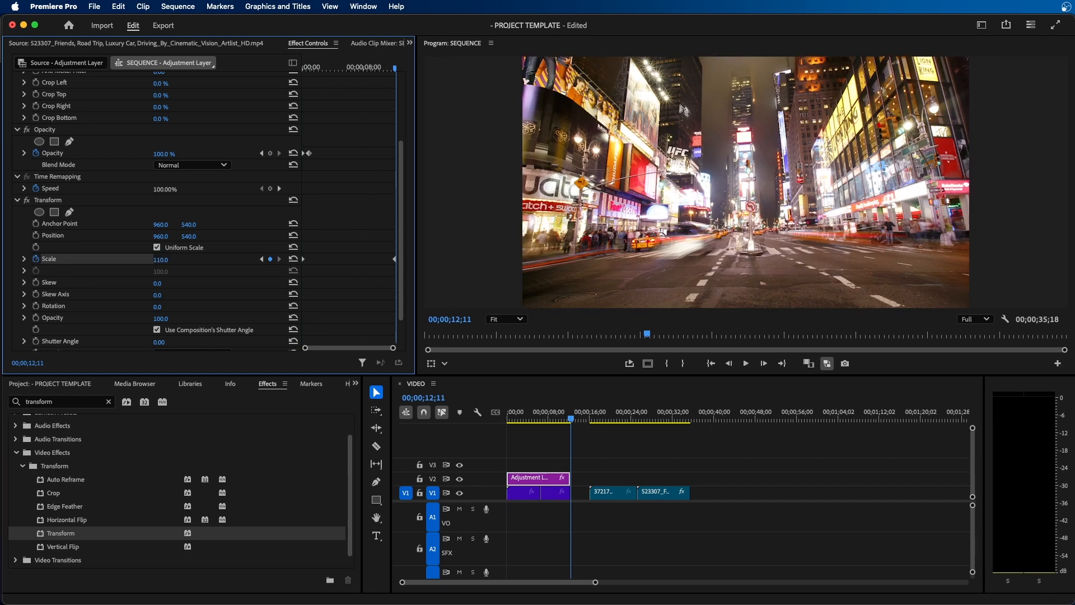
- Play the sequence from the start to review the scale animation across both clips, and select the adjustment layer
left_click(569, 436)
key("Home")
key("space")
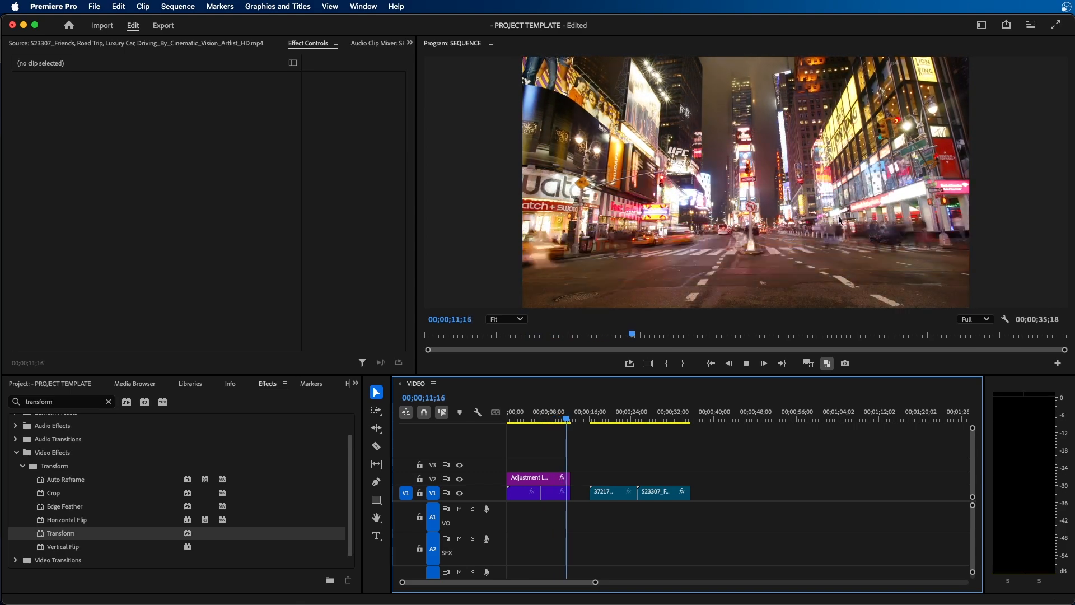
key("space")
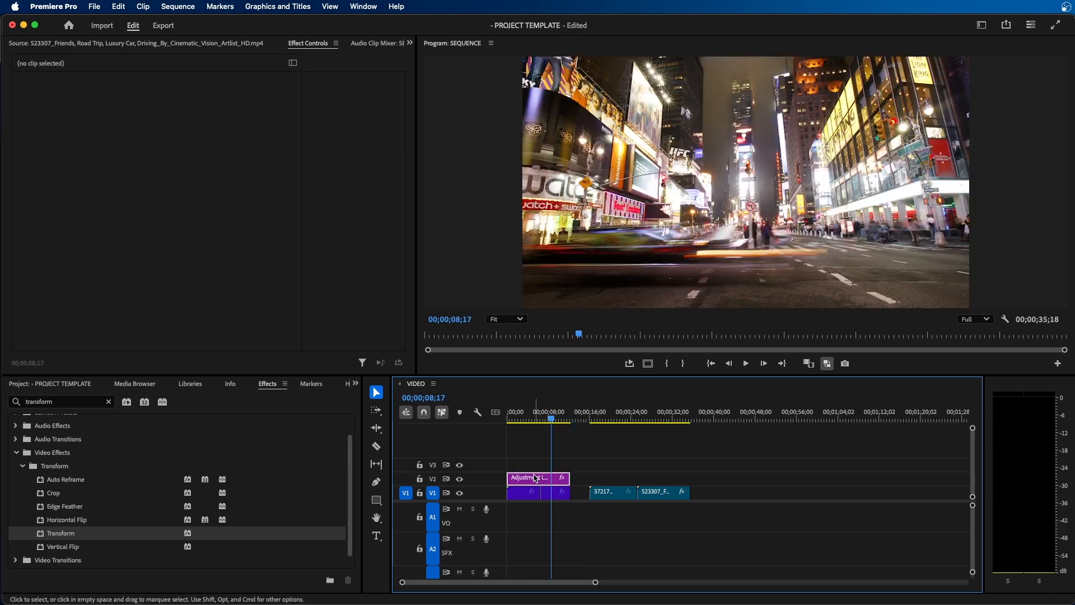
left_click(536, 478)
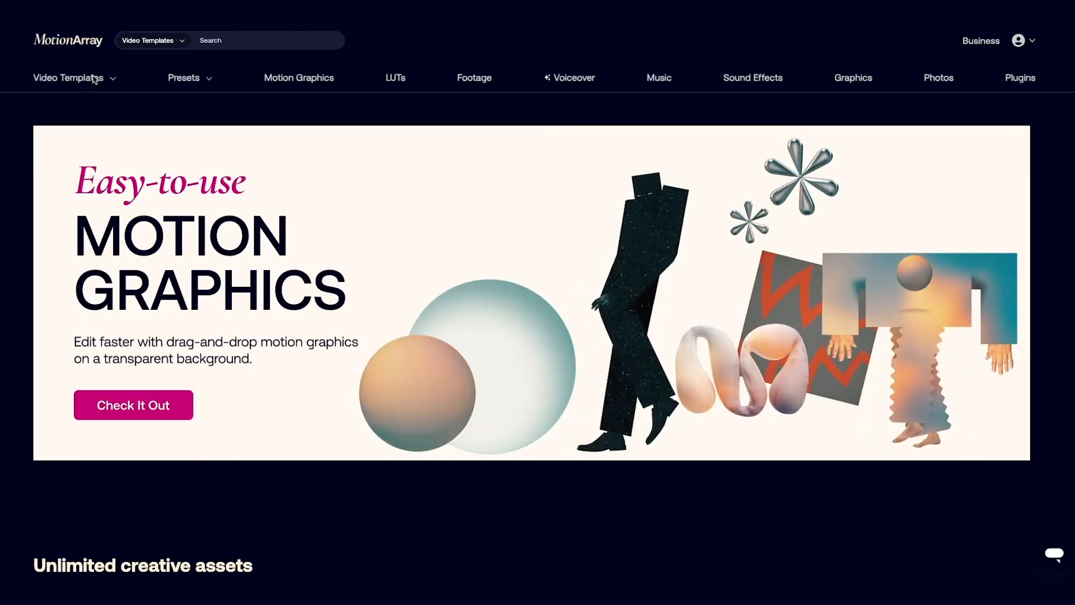
- Switch to the Motion Array website and open its Adobe Premiere Pro video templates
mouse_move(68, 78)
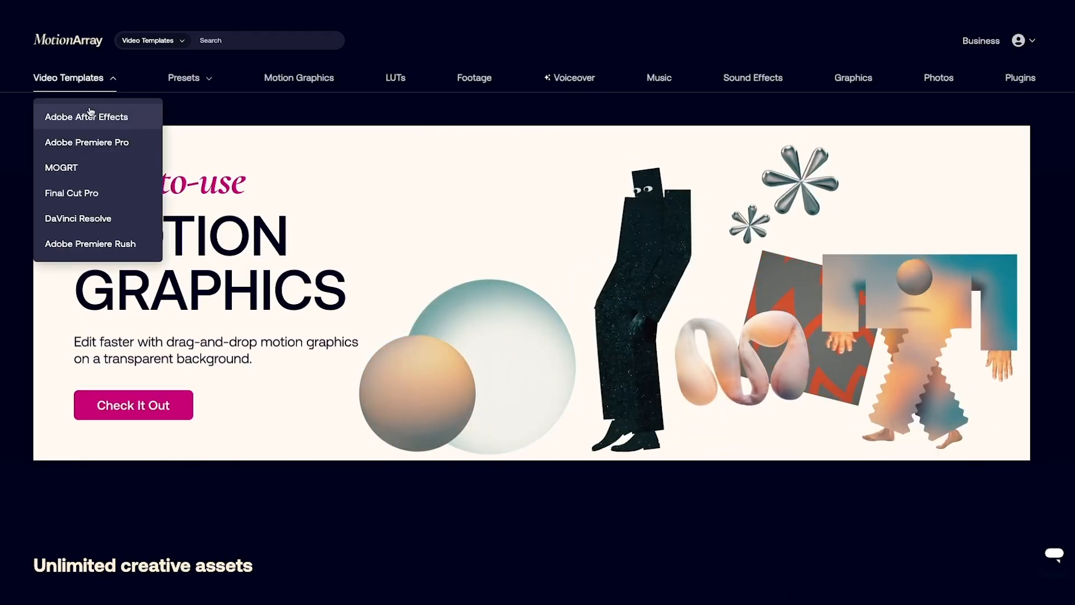
left_click(96, 141)
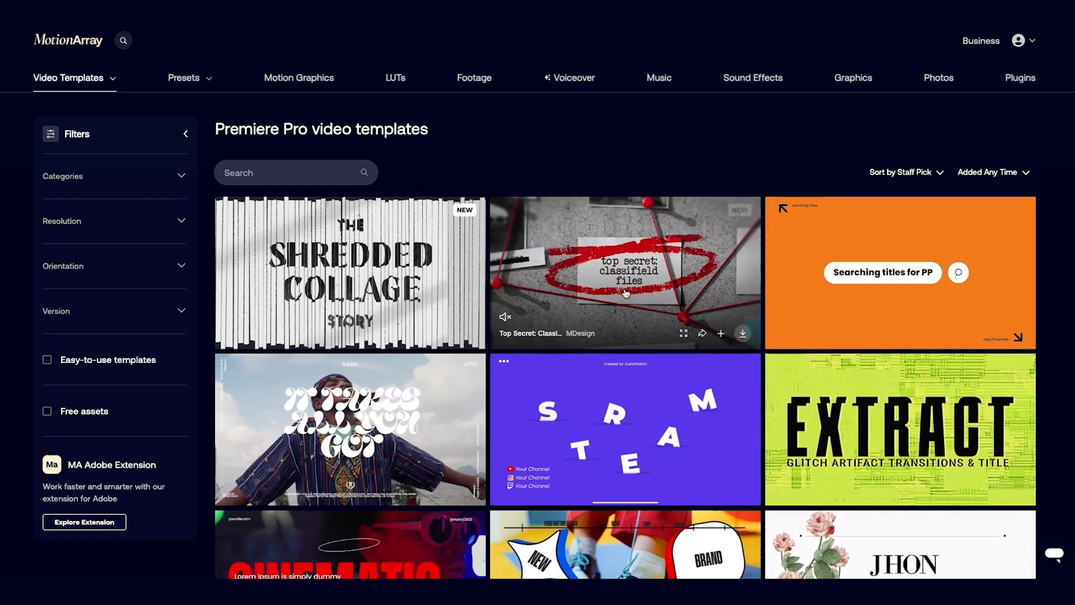
- Browse Motion Array's Premiere Pro templates, the Voiceover tool's voice catalog and the Plugins library
scroll(625, 293, "down", 7)
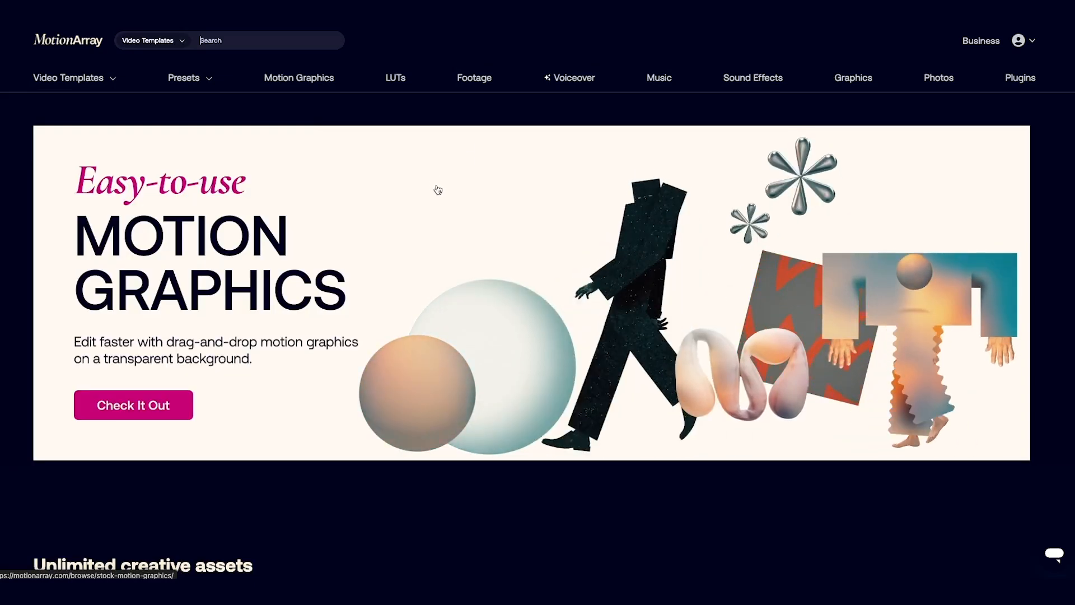
left_click(577, 77)
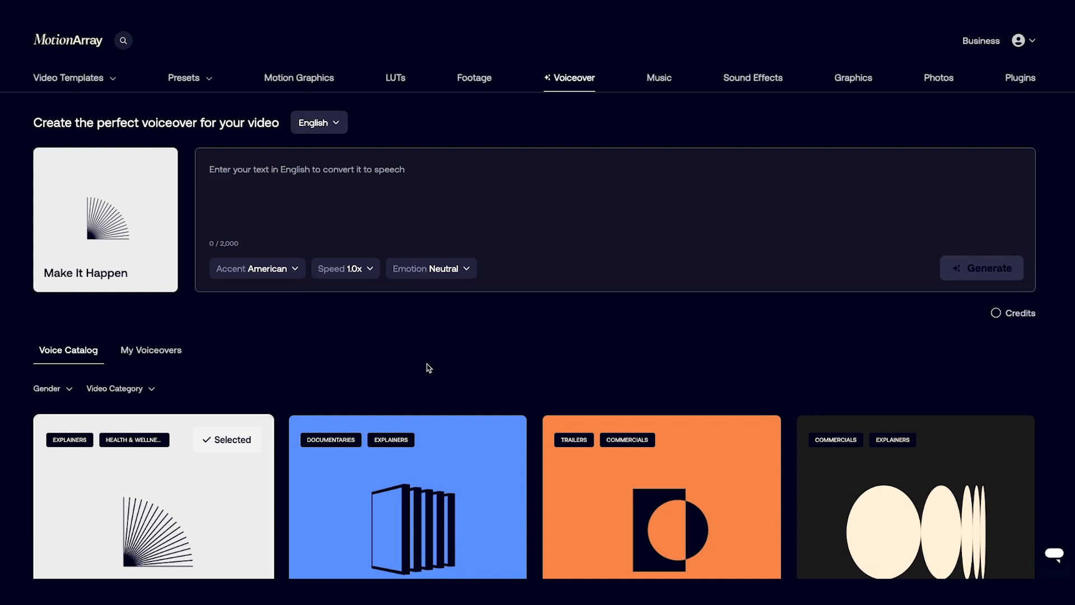
scroll(429, 368, "down", 4)
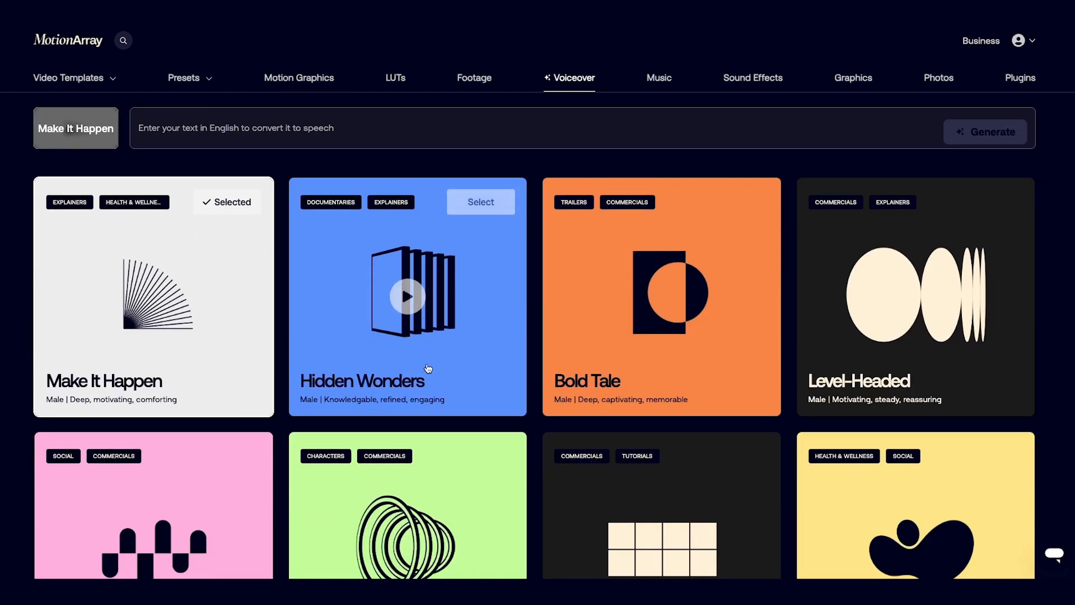
left_click(1024, 85)
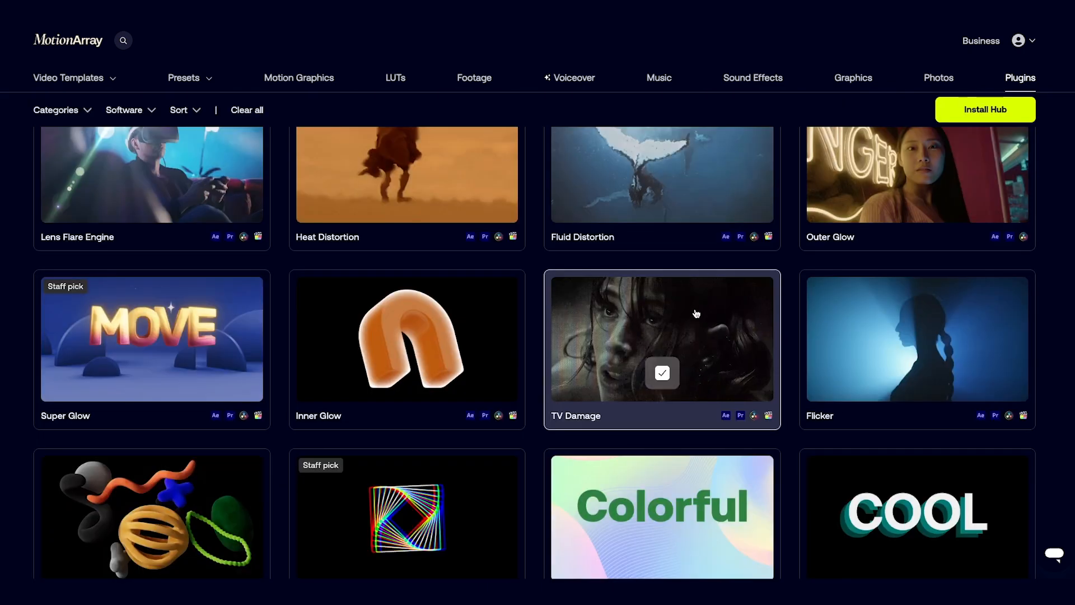
mouse_move(470, 326)
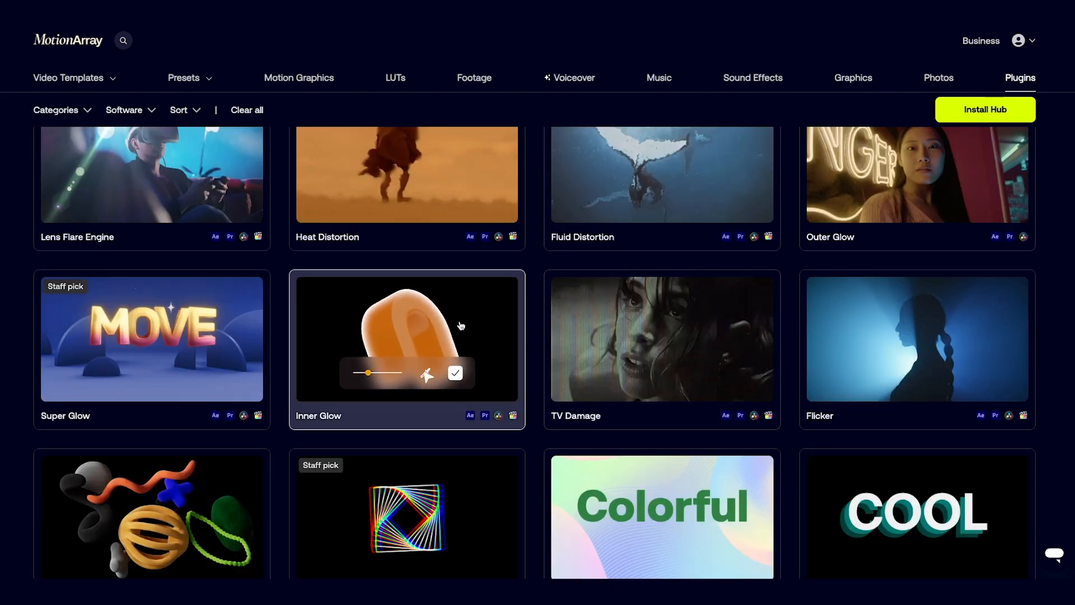
scroll(461, 325, "down", 3)
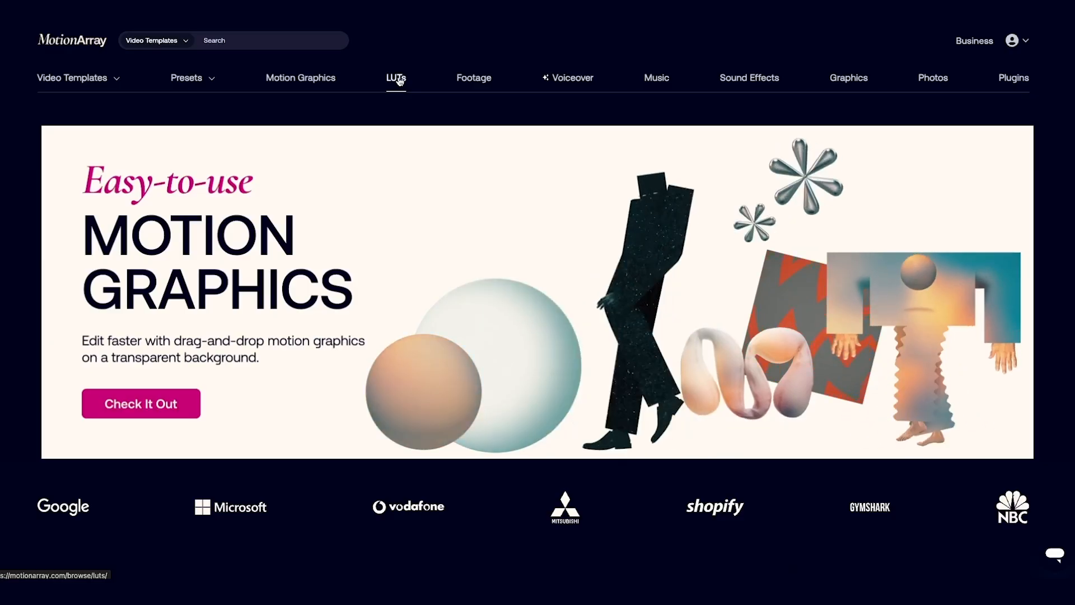
- Open Motion Array's LUTs library and look through the available LUT packs
left_click(398, 79)
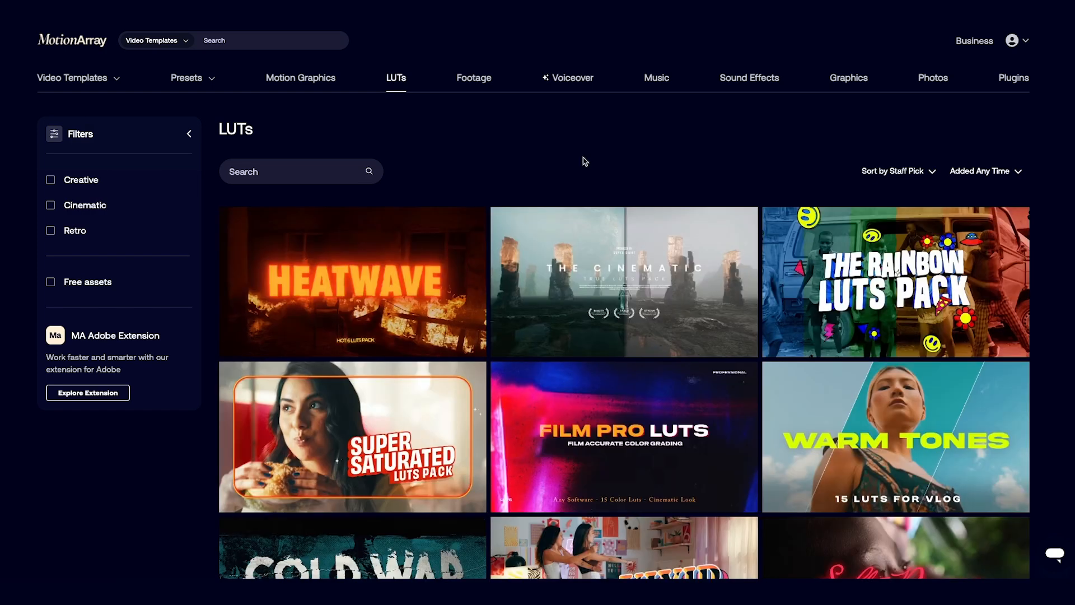
scroll(585, 161, "down", 2)
mouse_move(918, 321)
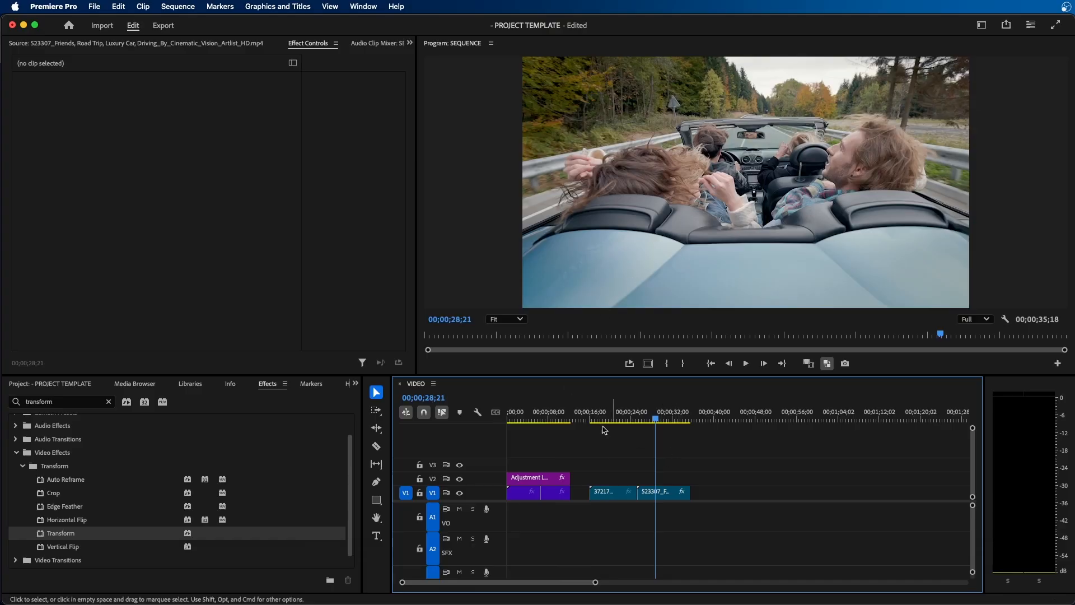
- Switch to Premiere Pro, place the Adjustment Layer on V2 above the second pair of clips and extend it to their end
key("shift+1")
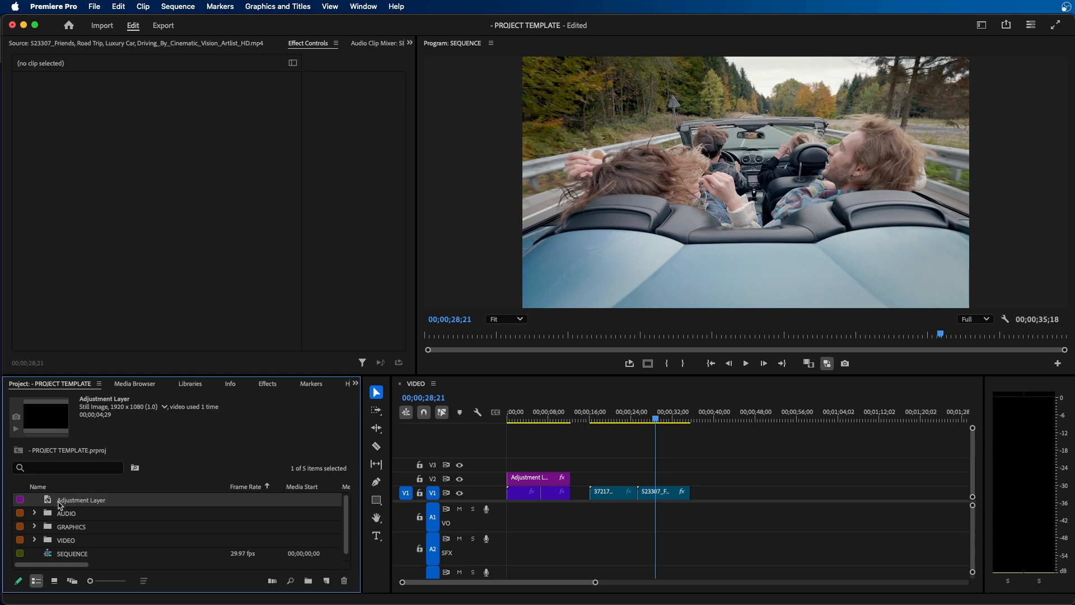
left_click_drag(326, 493, 590, 479)
left_click_drag(666, 475, 690, 476)
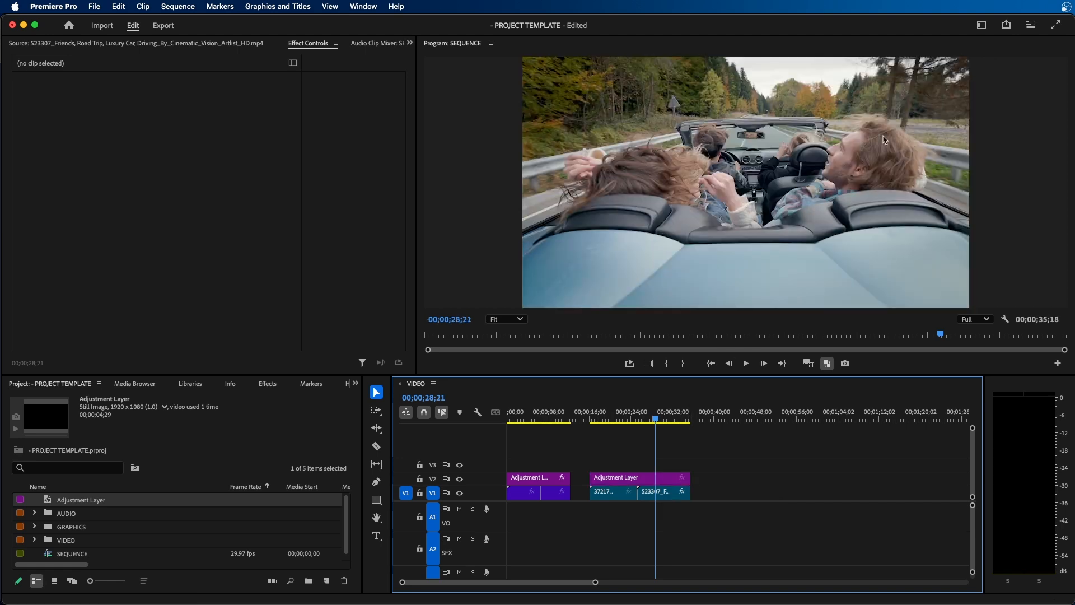
- Switch to the Color workspace and load the Warm Tones REC 709 -01.cube LUT as the second adjustment layer's Creative look
left_click(981, 25)
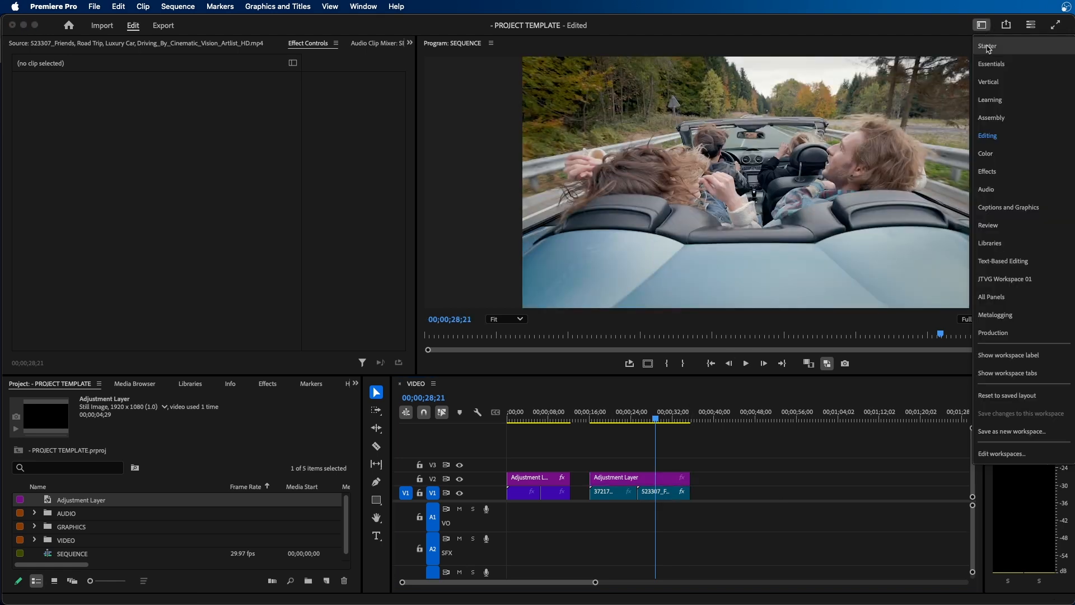
left_click(987, 153)
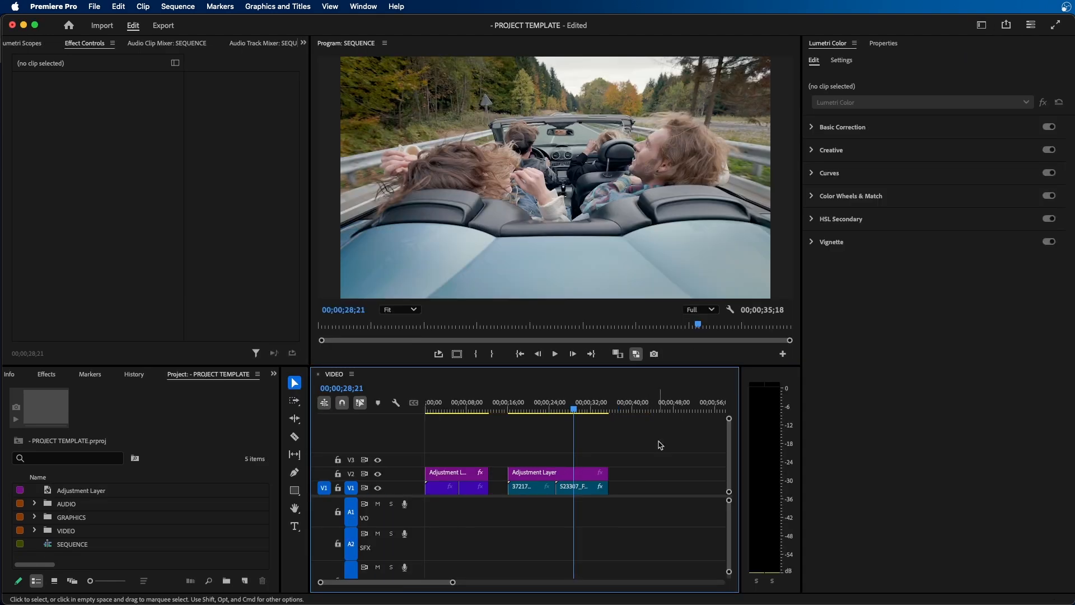
left_click(555, 472)
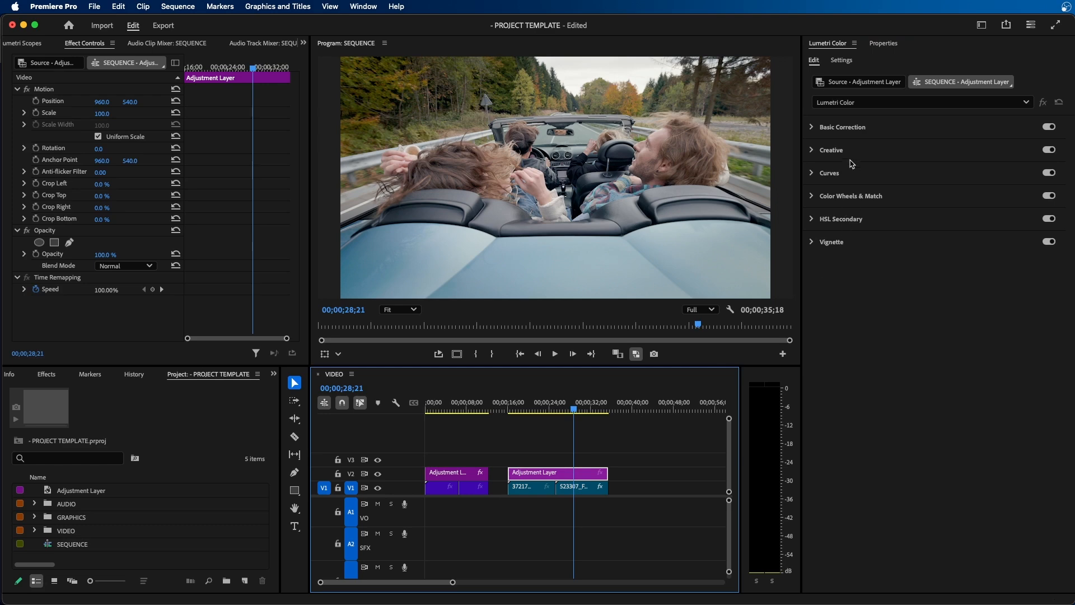
left_click(823, 150)
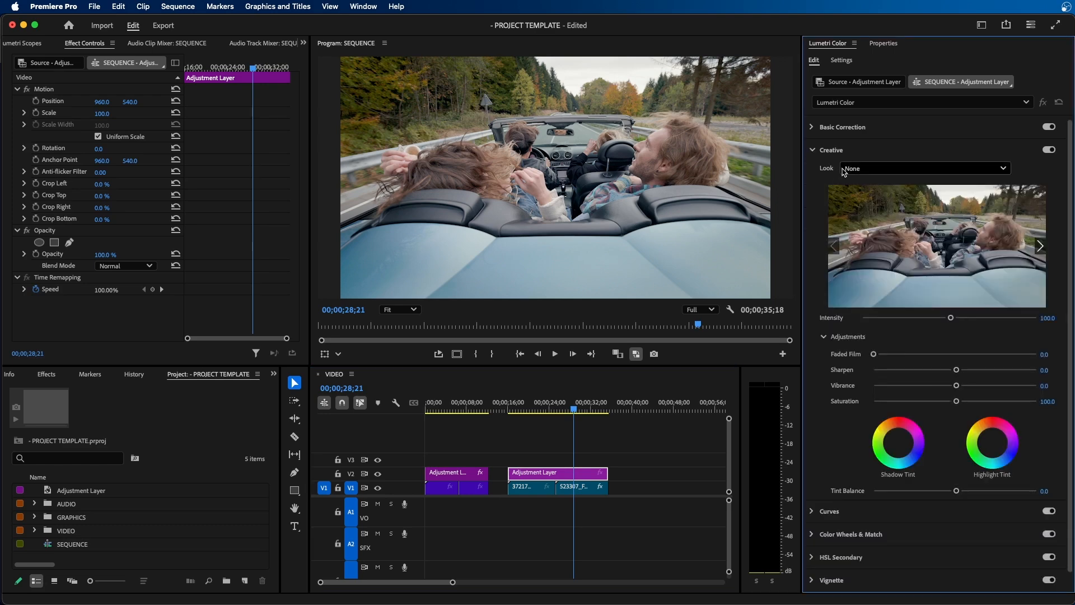
left_click(855, 170)
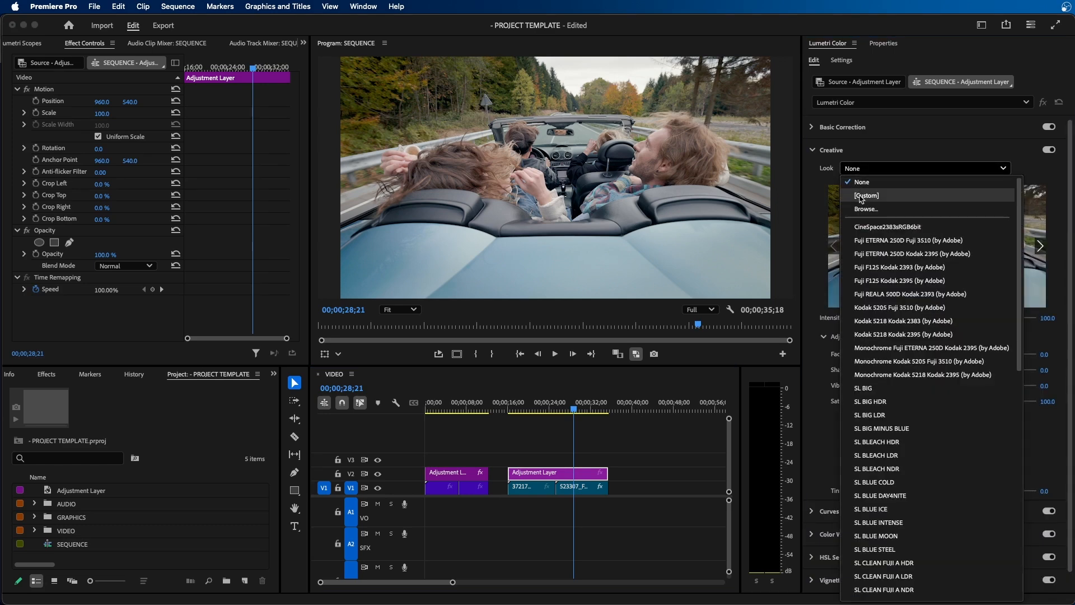
left_click(866, 209)
left_click(806, 145)
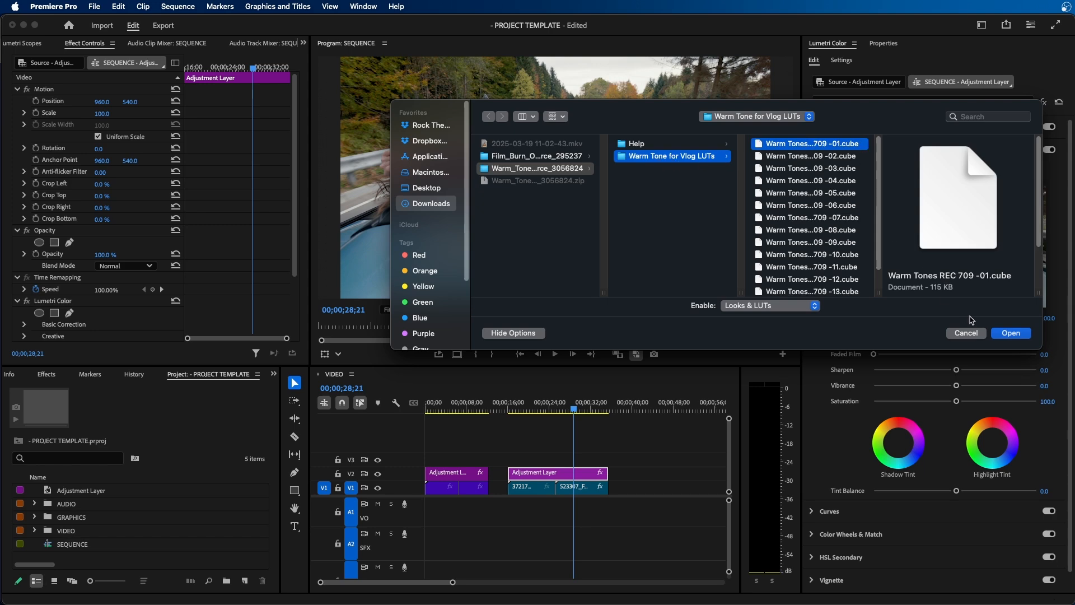
left_click(1011, 334)
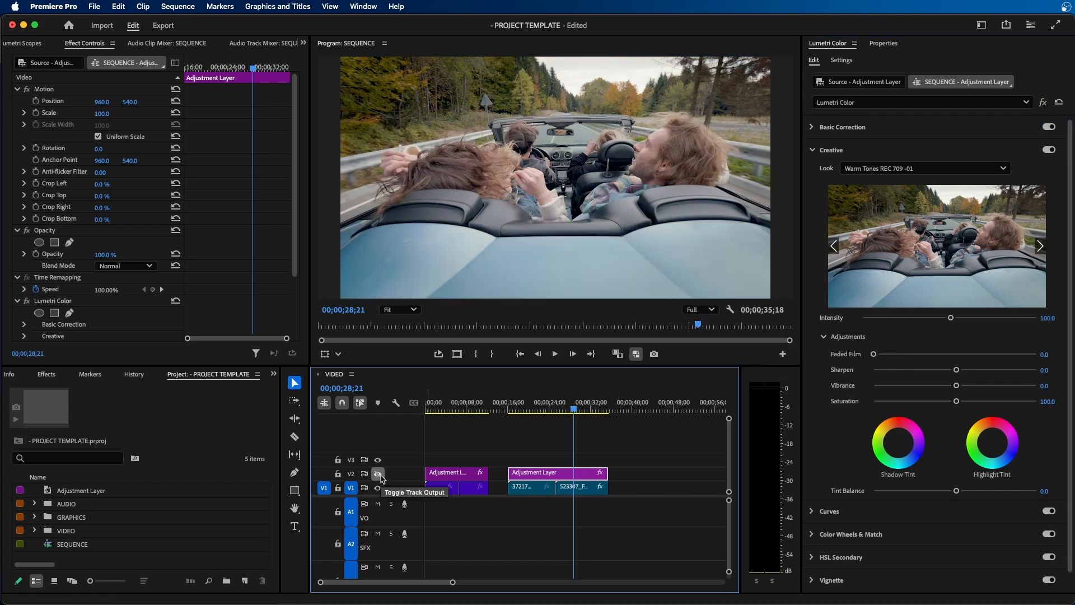
- Turn the V2 track output back on to compare the grade, and scrub through both road-trip clips
left_click(378, 474)
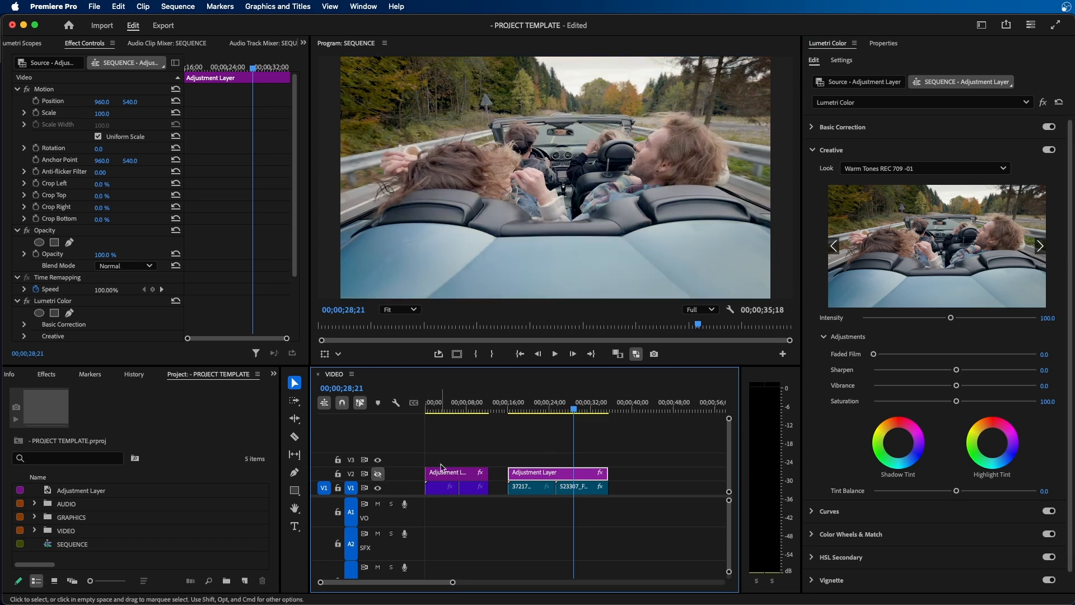
left_click(538, 408)
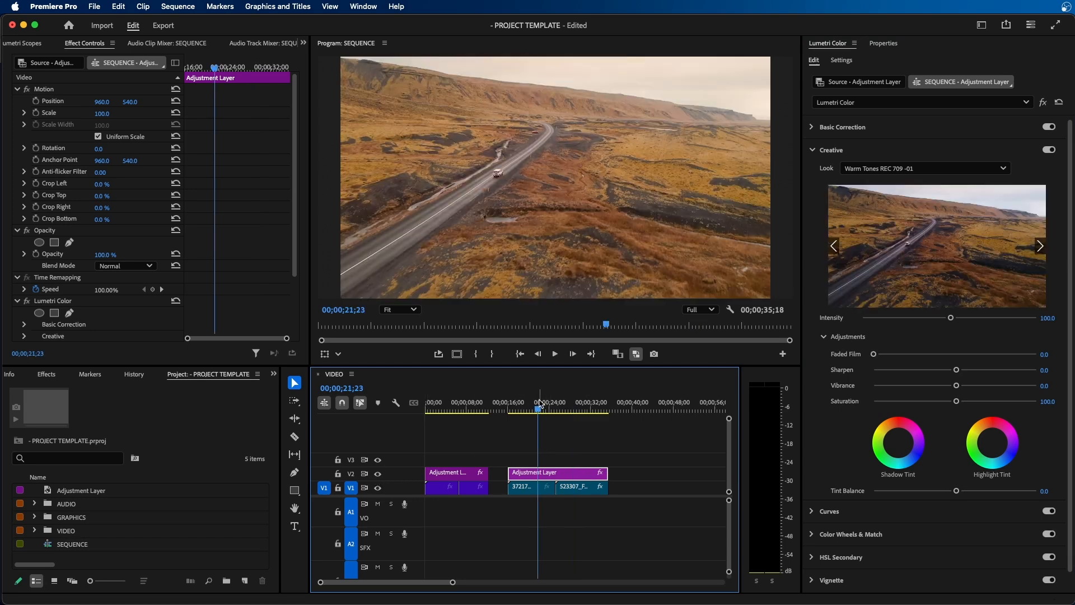
left_click_drag(539, 408, 572, 407)
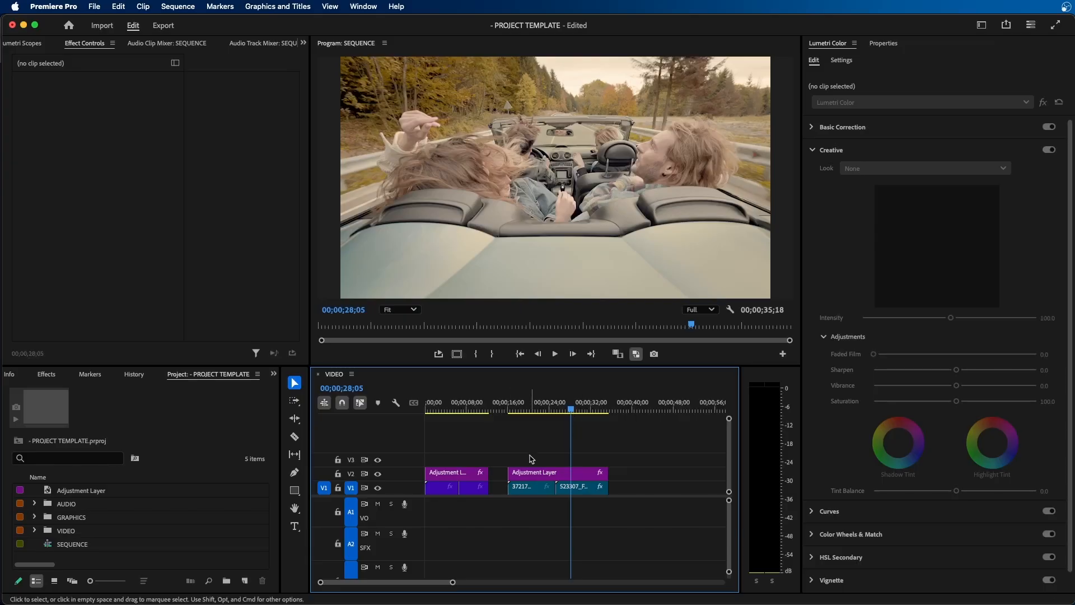
- Move the Lumetri Color effect from the second timeline adjustment layer to its source adjustment layer
left_click(547, 475)
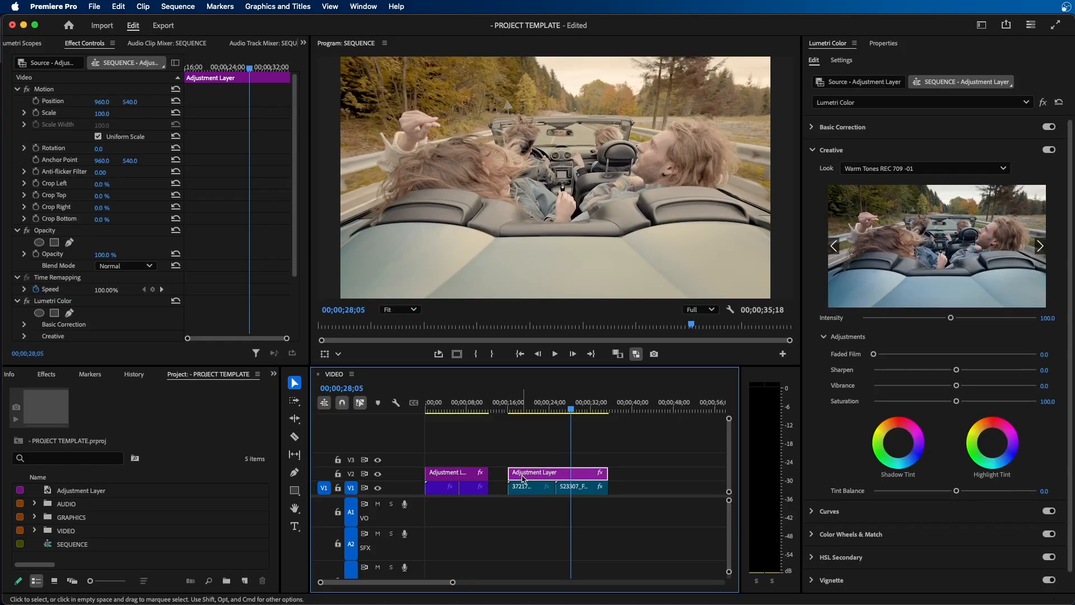
scroll(65, 240, "down", 3)
left_click(46, 231)
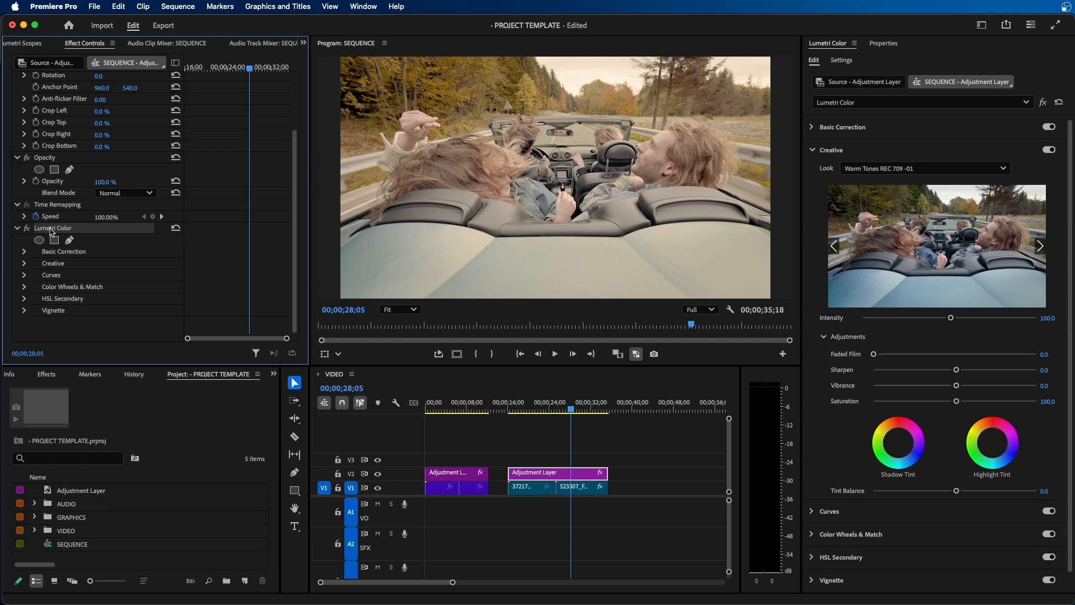
key("BackSpace")
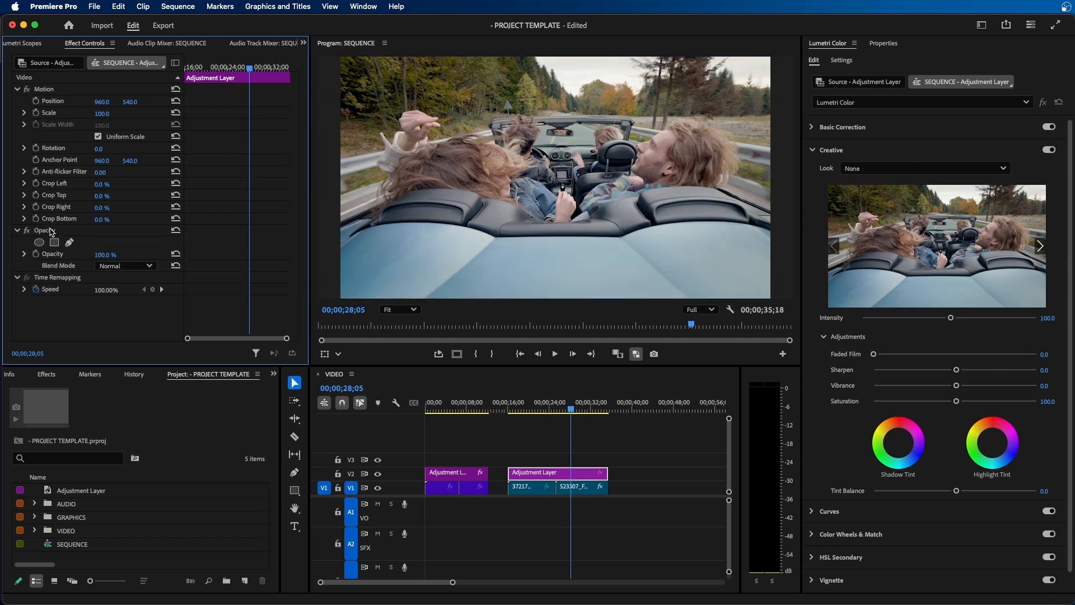
left_click(51, 63)
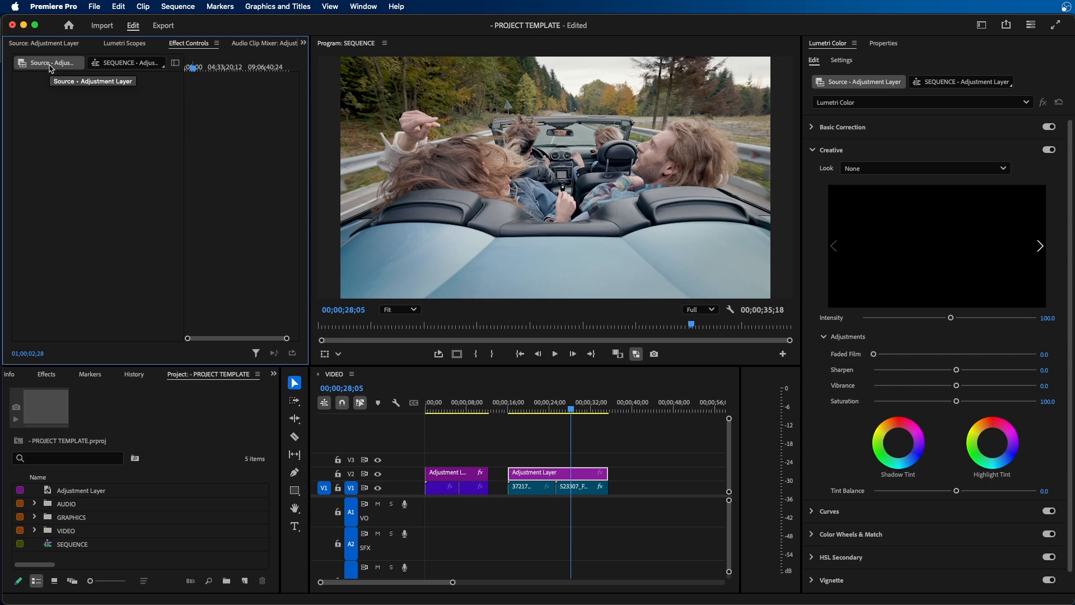
key("cmd+v")
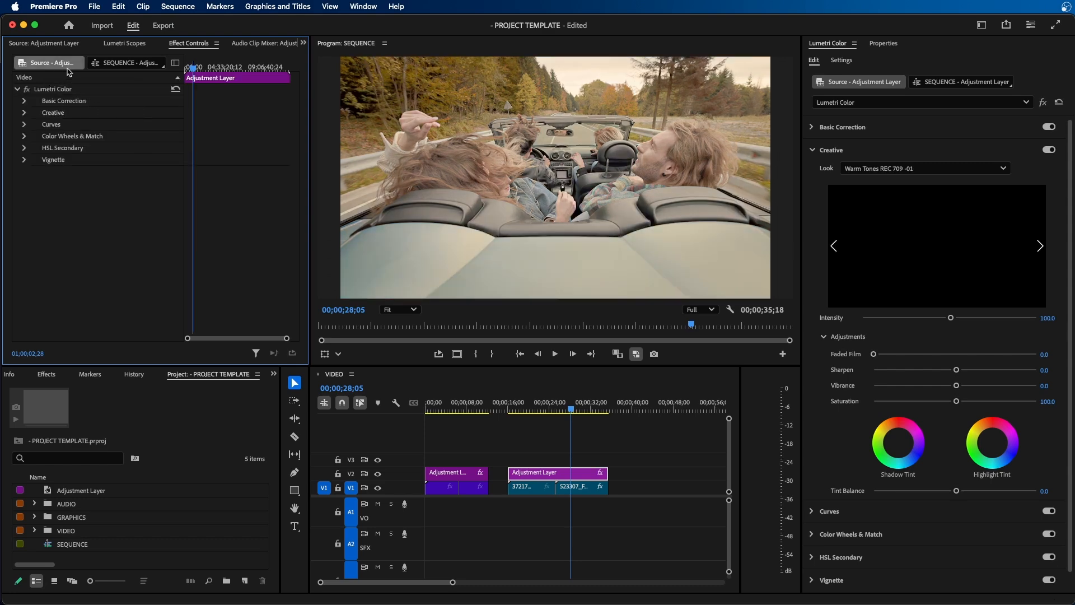
- Replace the second adjustment layer in the timeline with a fresh copy from the project and compare its source and sequence effects
left_click(557, 474)
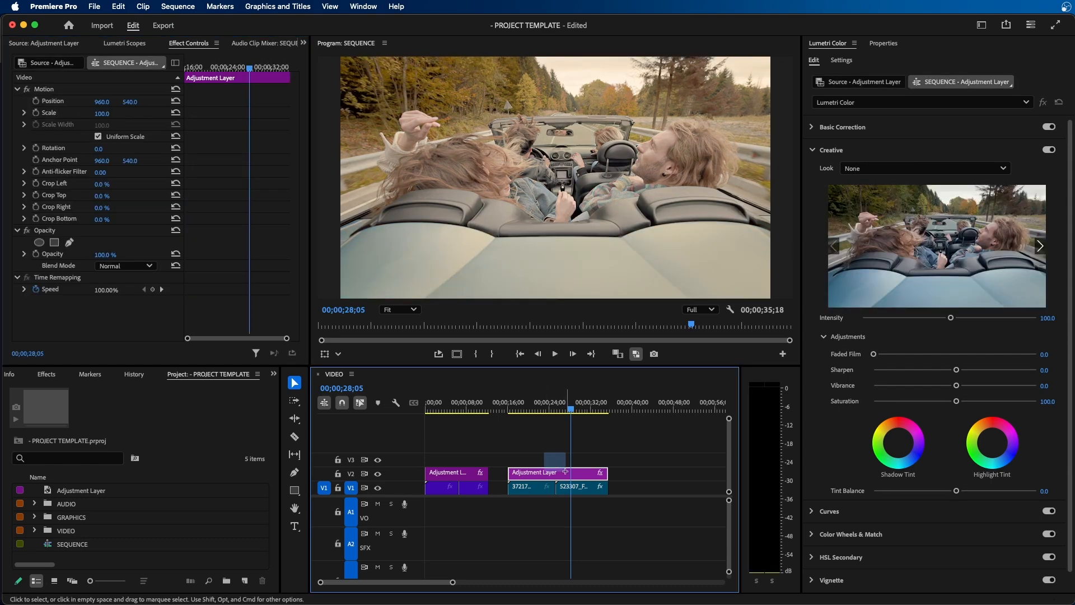
key("Delete")
left_click_drag(78, 492, 551, 474)
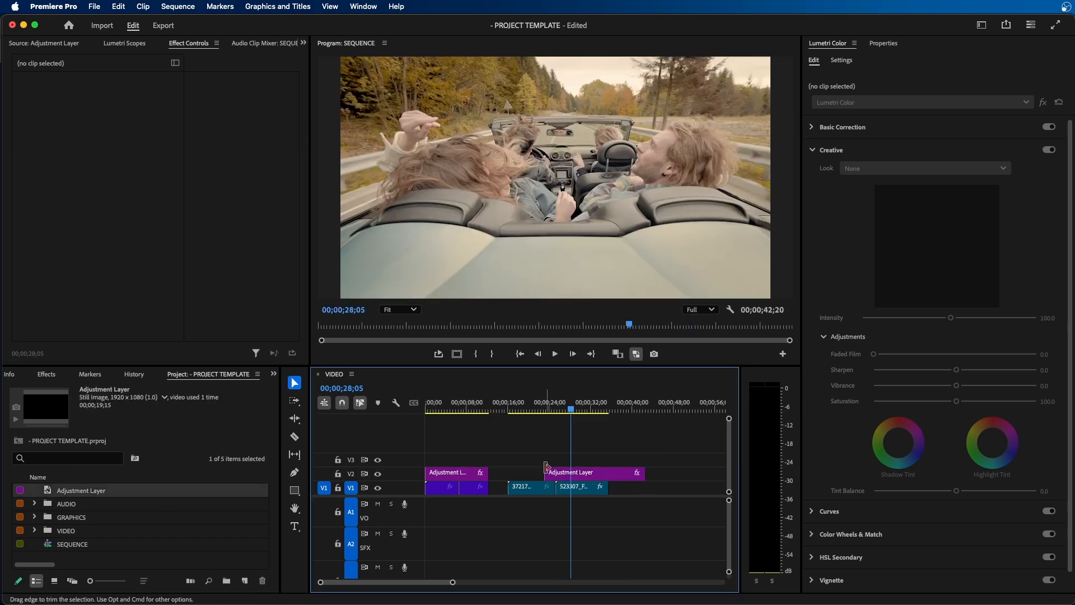
left_click(53, 63)
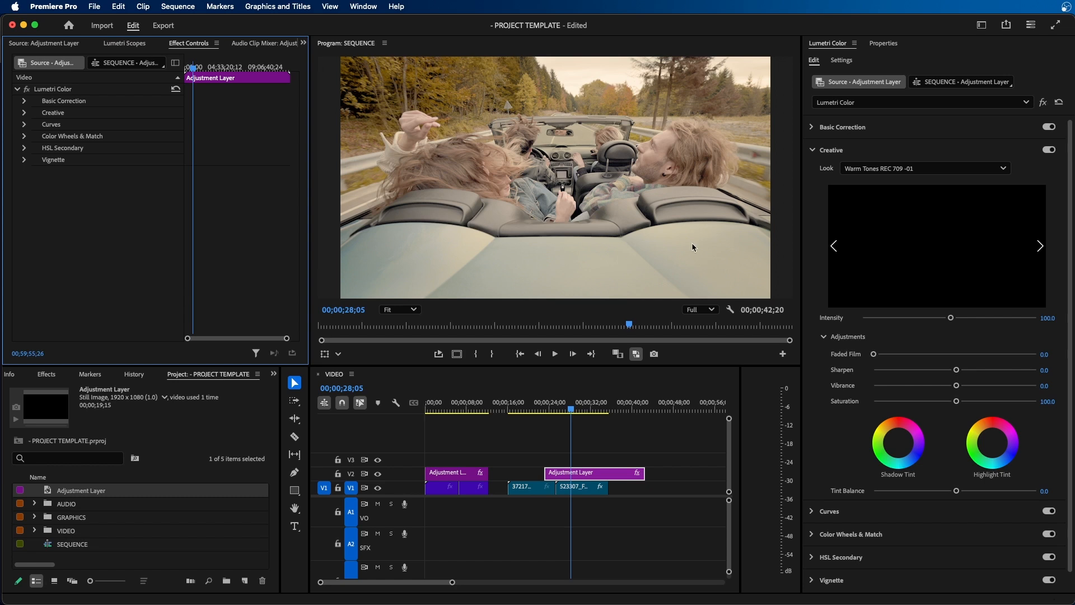
left_click(576, 475)
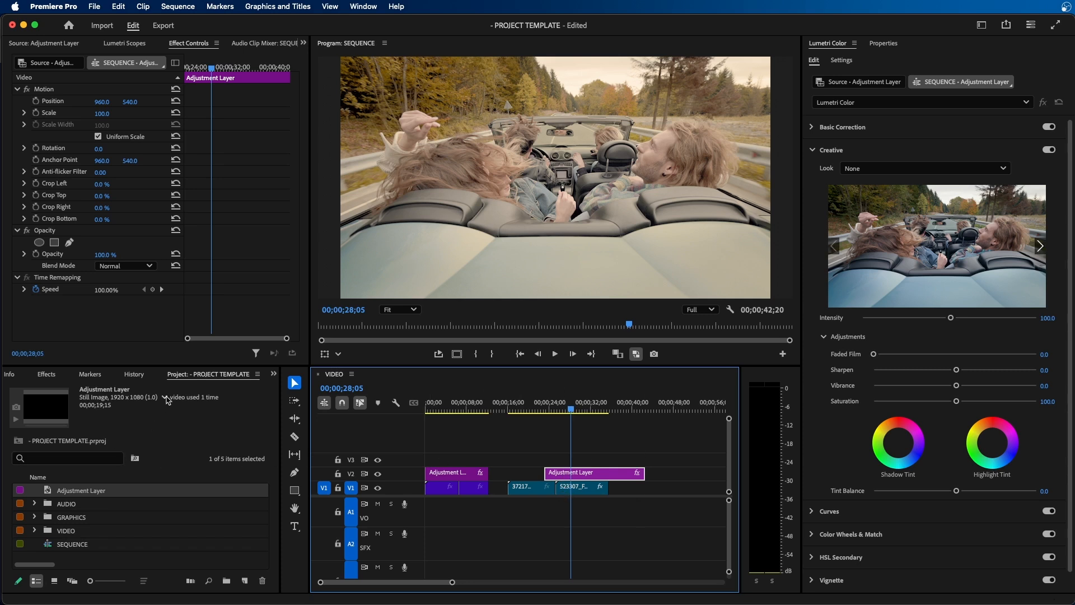
- Rename the Adjustment Layer project item as "Color Grade"
left_click(173, 379)
key("Return")
type("c")
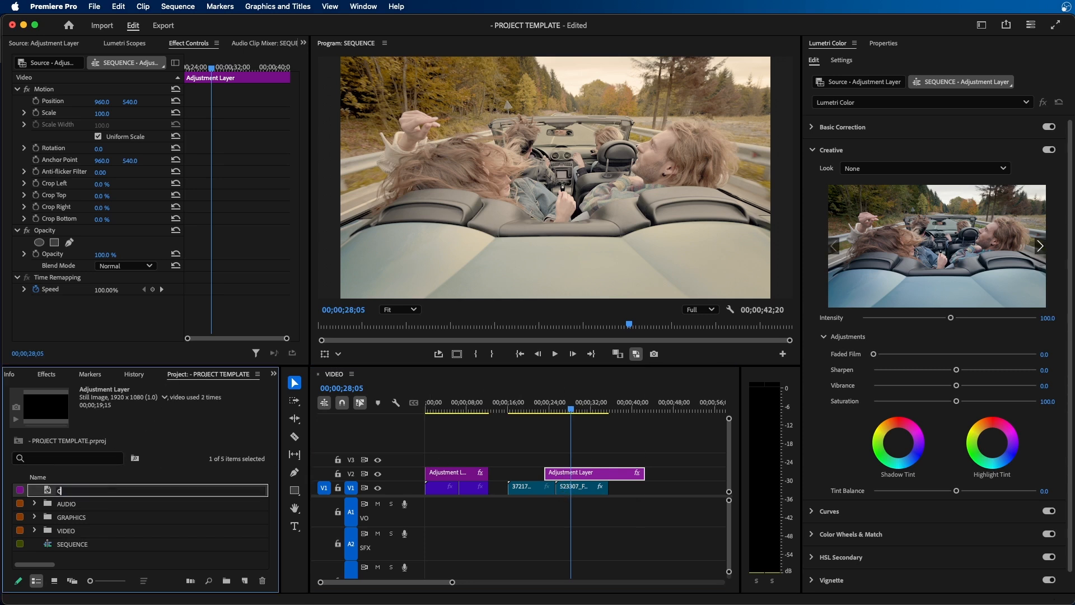
key("Return")
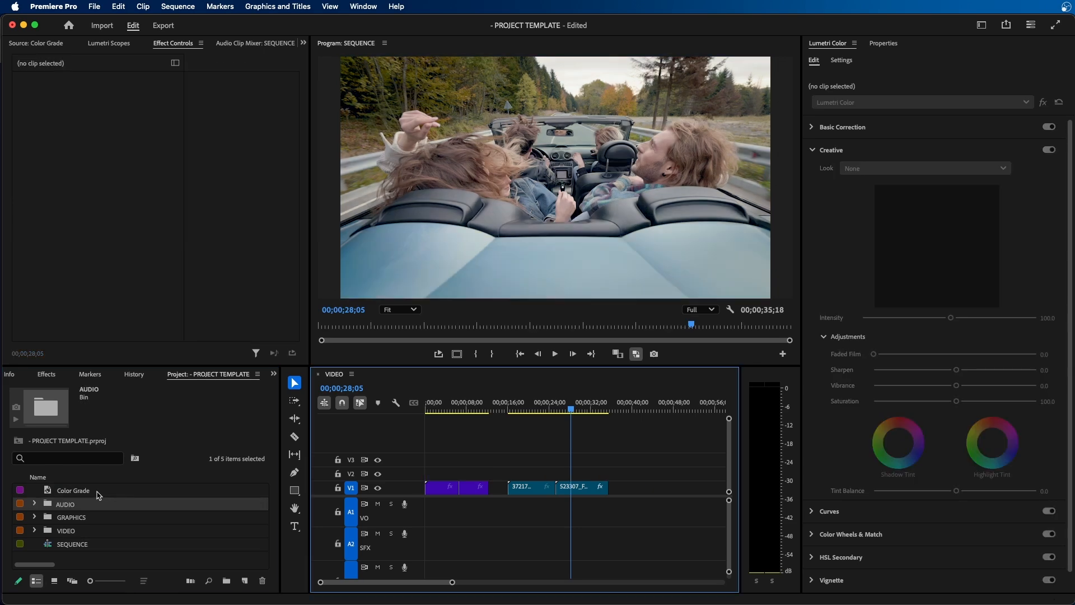
- Place the Color Grade layer on V2 above the second pair of clips and align its end with theirs
left_click_drag(112, 489, 515, 480)
left_click(552, 476)
left_click_drag(605, 472, 607, 472)
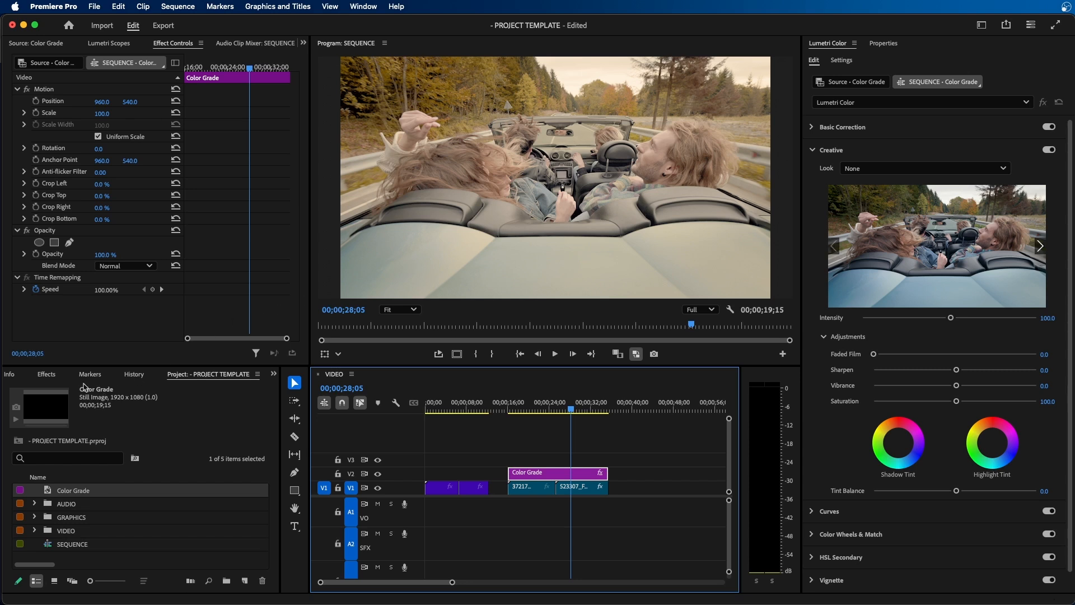
- Clear the effects search and apply the Cine Style effect from MA - Color Grading to the Color Grade layer
left_click(43, 378)
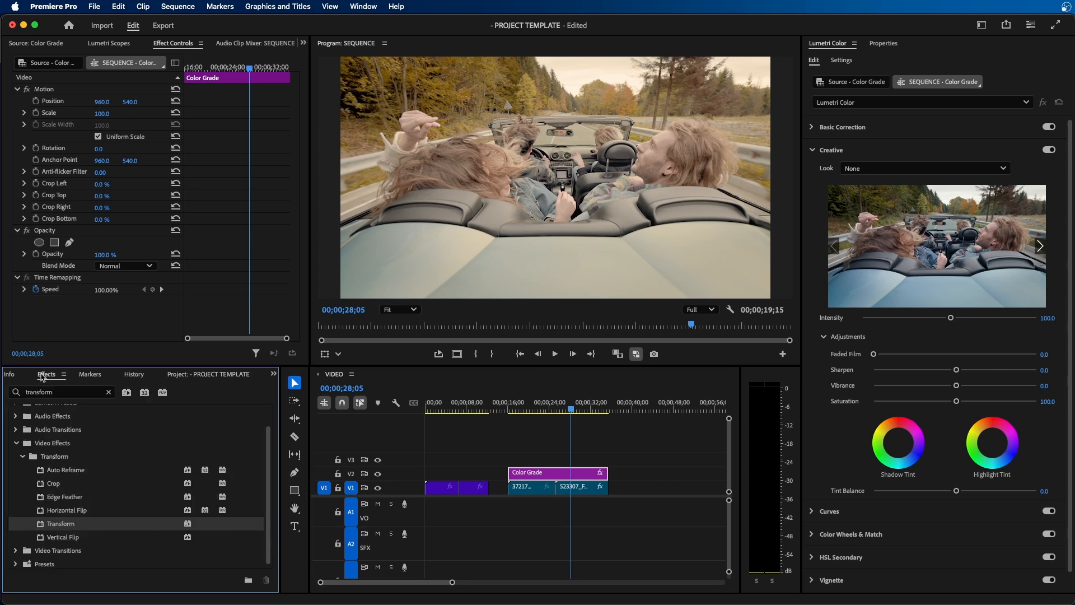
left_click(109, 393)
left_click(45, 447)
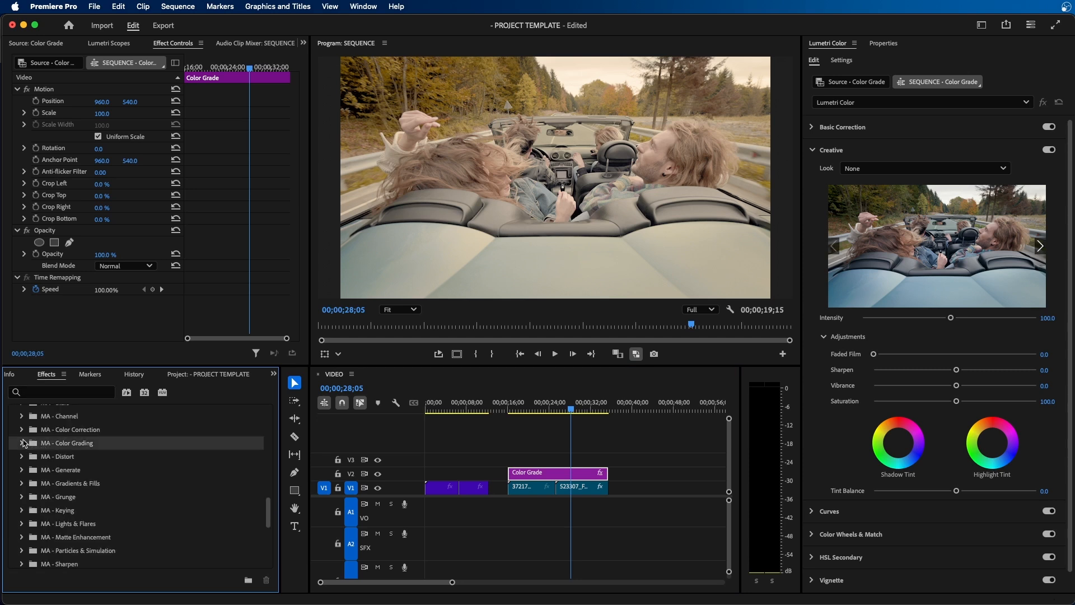
left_click(22, 443)
left_click_drag(61, 457, 573, 473)
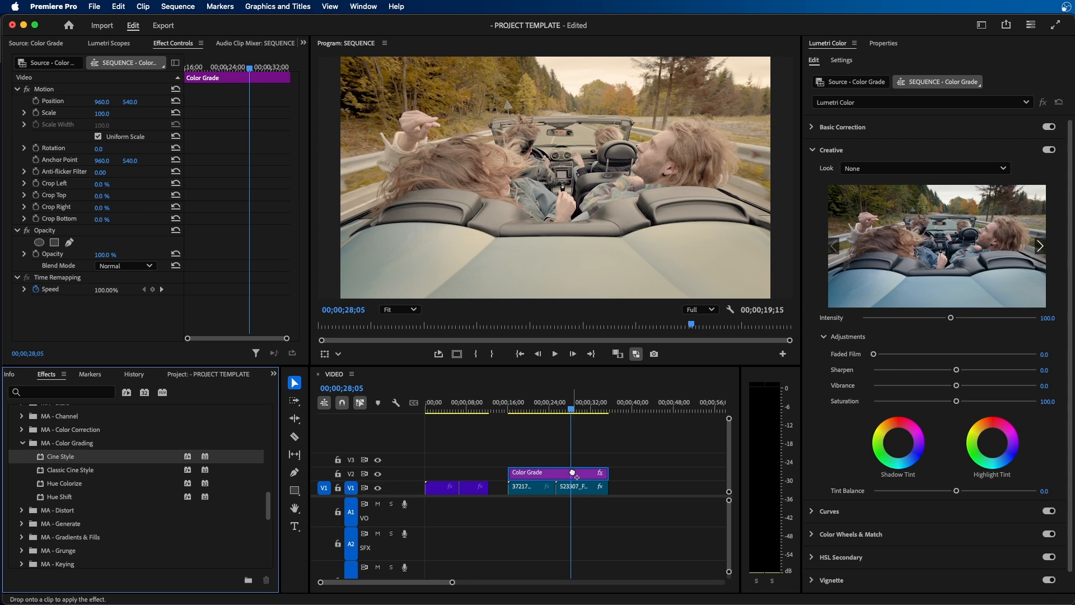
- Apply Cine Style to the Color Grade layer, choose its Basic Letterbox preset and preview the look on the road clip
left_click_drag(573, 475, 573, 475)
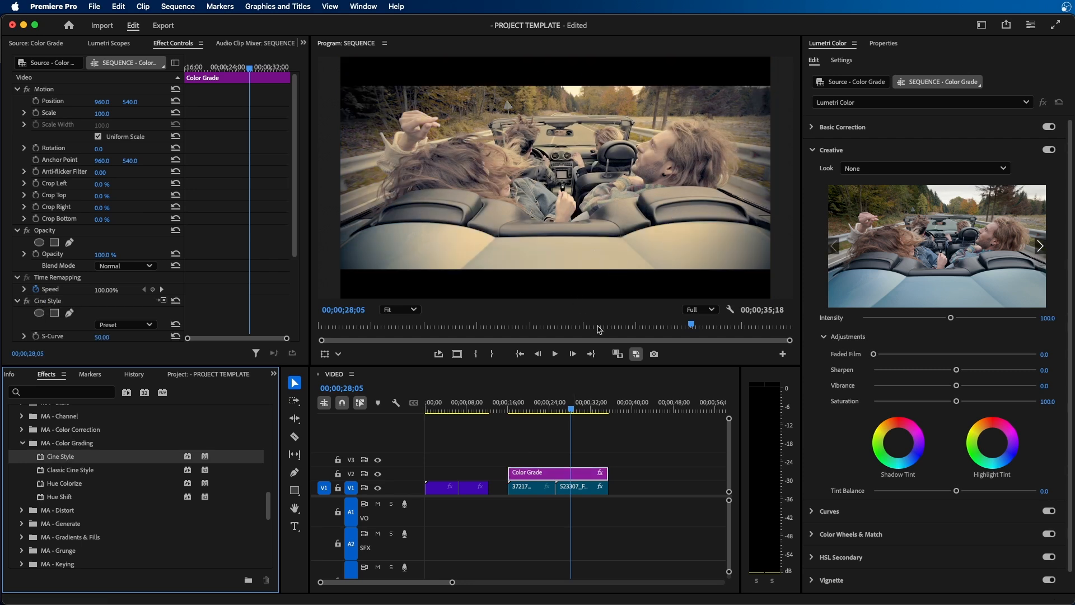
scroll(132, 219, "down", 4)
left_click(132, 217)
left_click(143, 329)
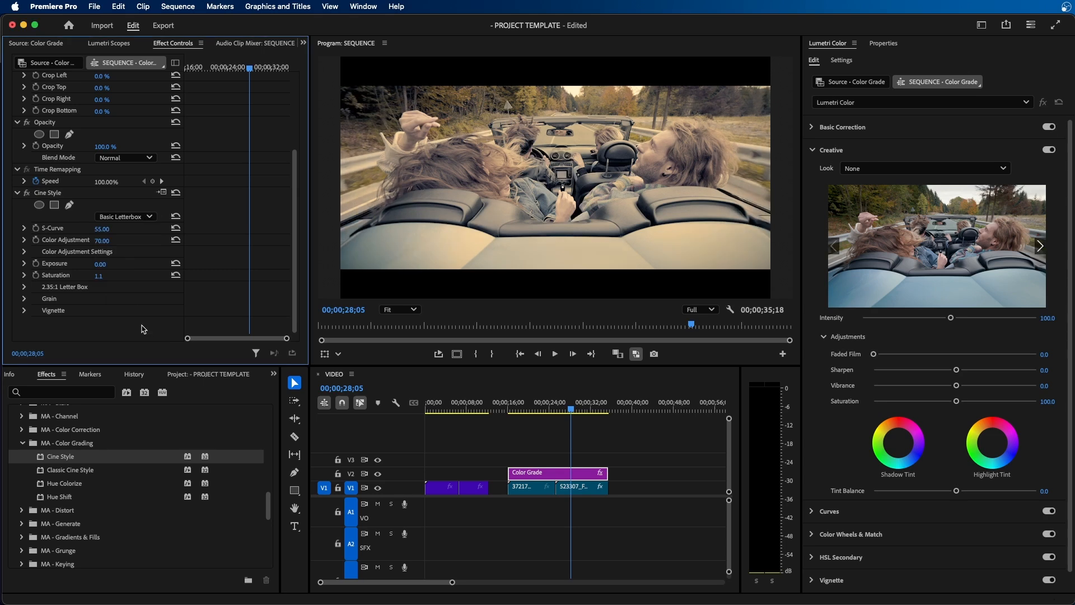
left_click(214, 67)
- Move the Cine Style effect from the Color Grade layer's sequence instance to its source and review it on the convertible clip
left_click(48, 192)
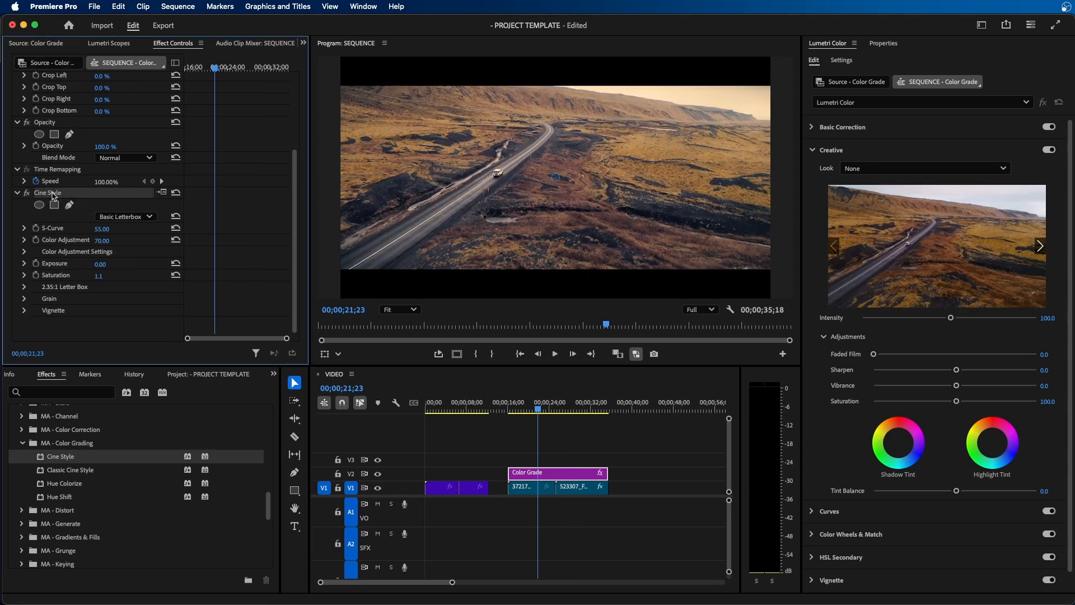
key("Delete")
left_click(56, 62)
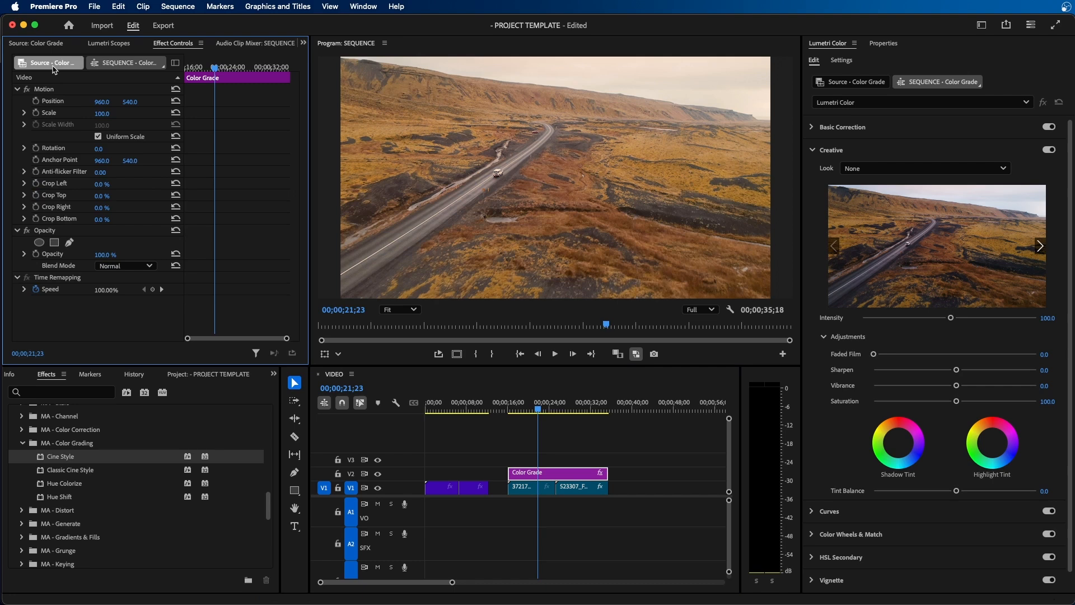
left_click_drag(84, 249, 84, 249)
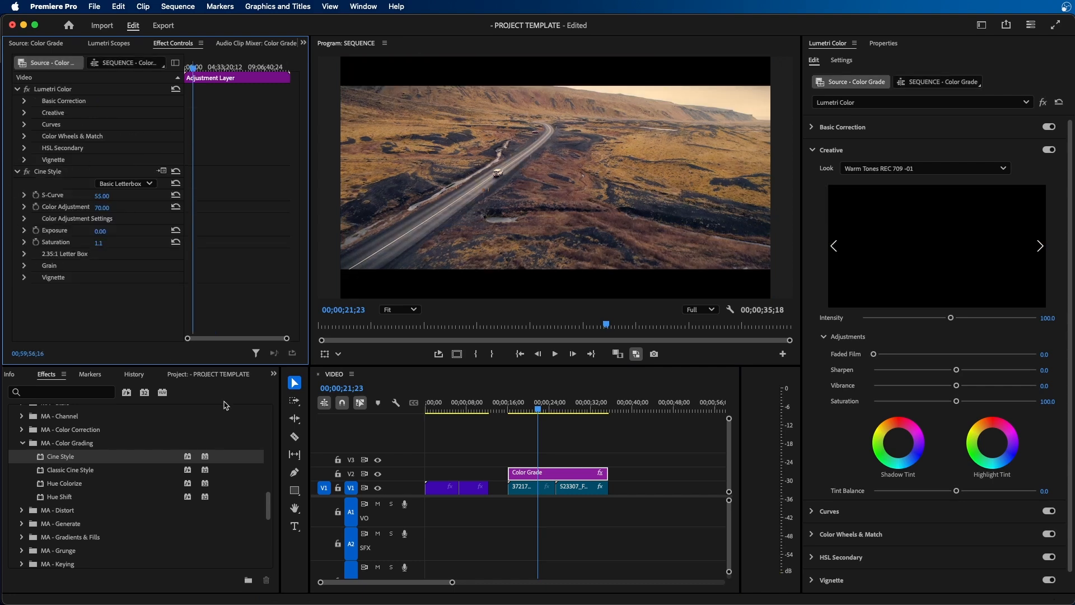
left_click(563, 407)
left_click(582, 472)
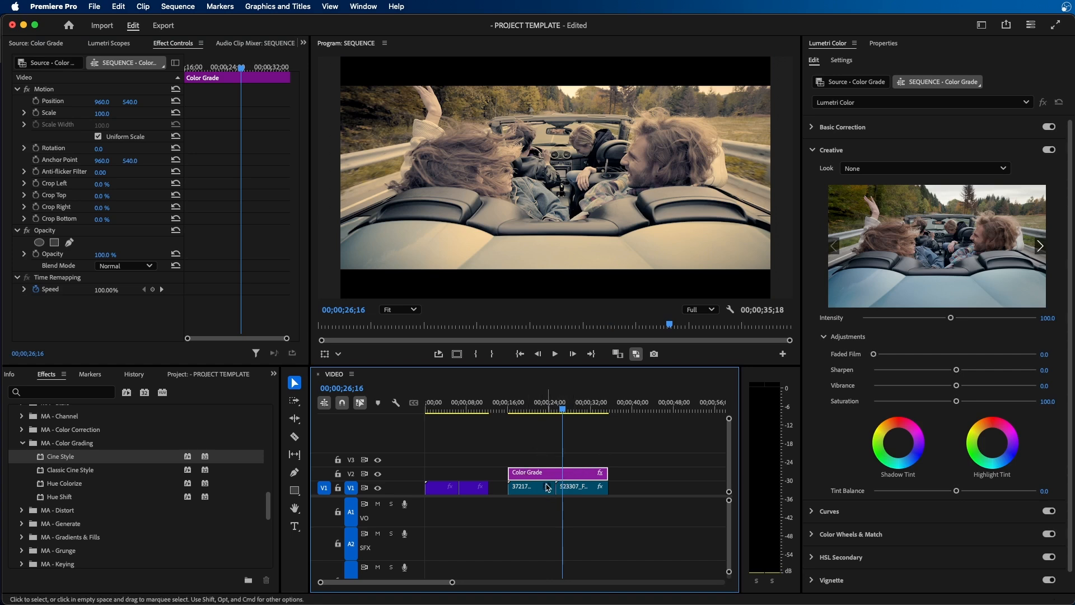
- Try another copy of the Color Grade layer on V2 above the first pair of clips and scrub through it
left_click(554, 455)
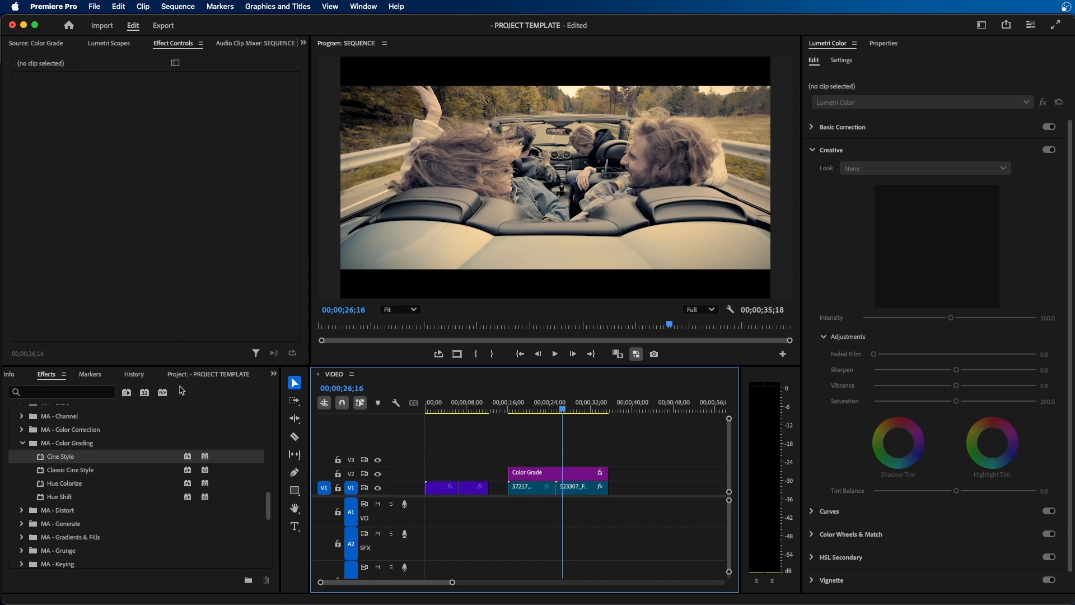
left_click(192, 375)
left_click_drag(112, 468, 457, 477)
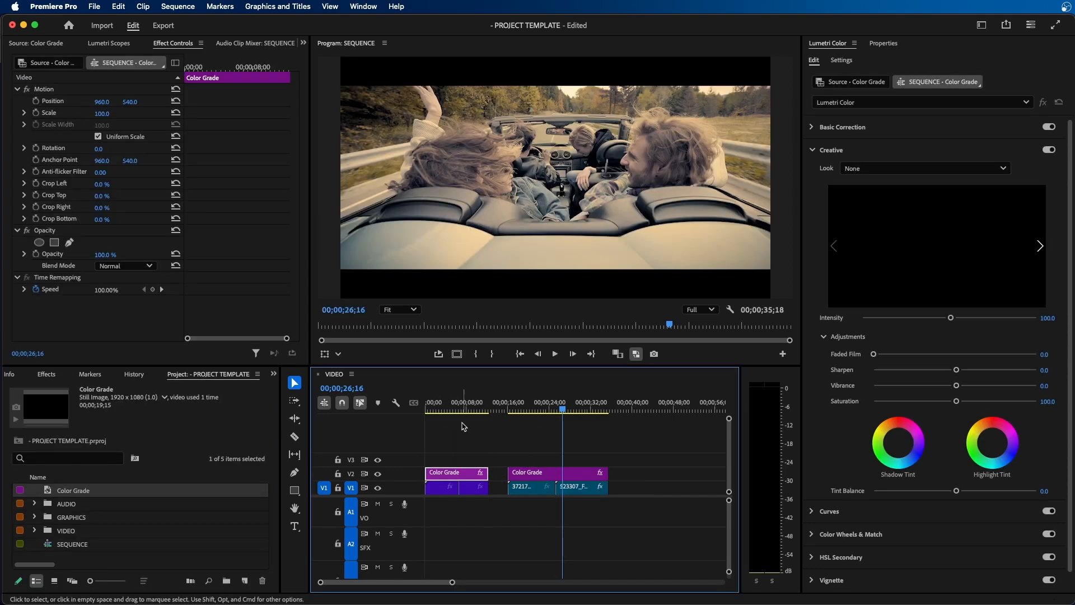
left_click_drag(452, 405, 481, 408)
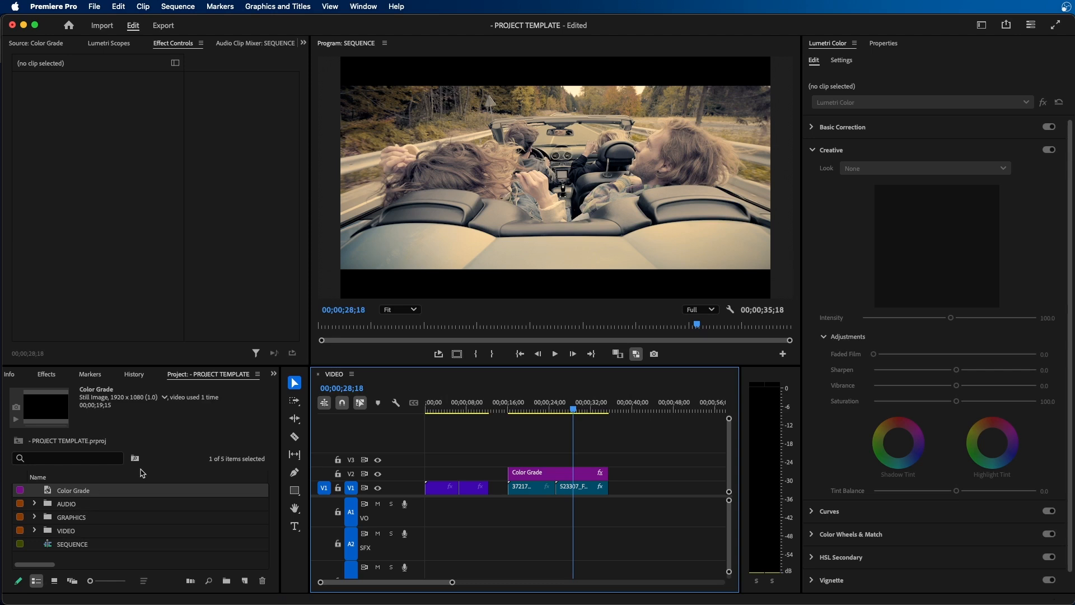
- Create a 1920 x 1080, 29.97 fps adjustment layer and place it on V3 over the cut between the road and convertible clips
left_click(245, 580)
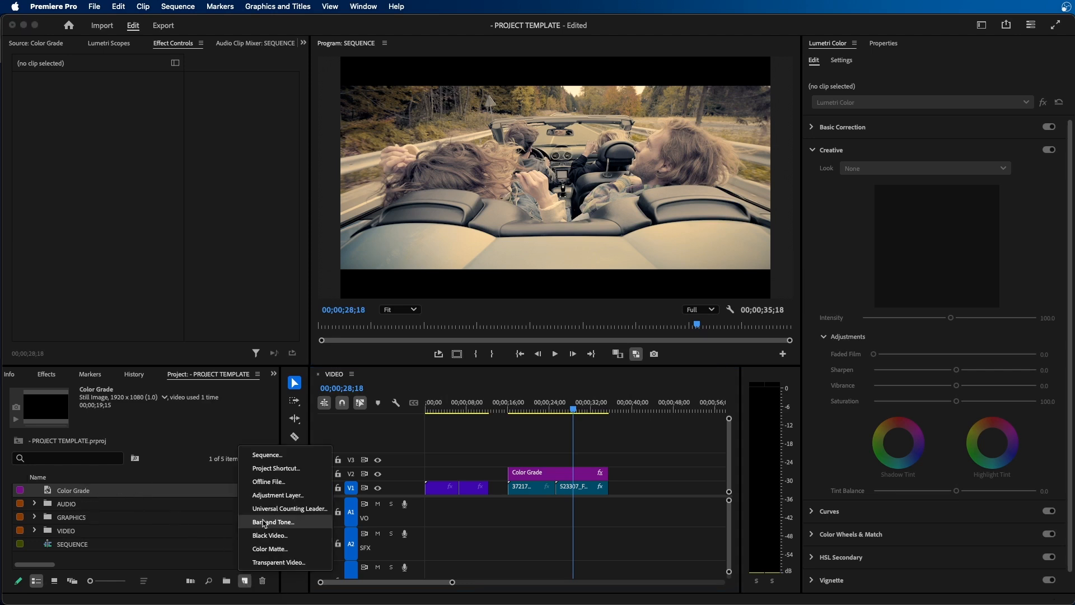
left_click(278, 495)
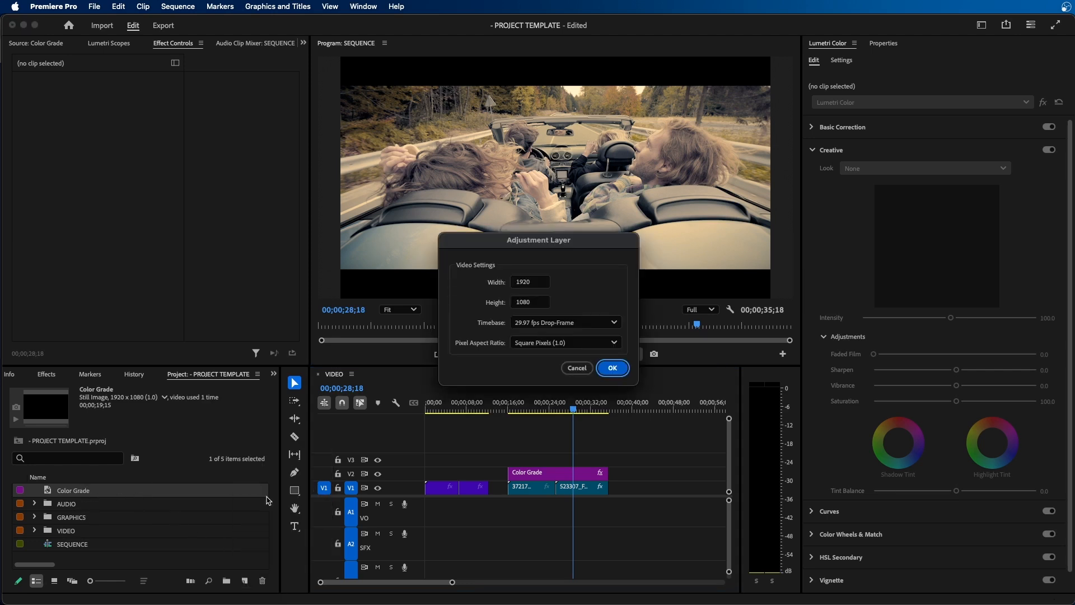
left_click(613, 369)
left_click_drag(101, 498, 555, 460)
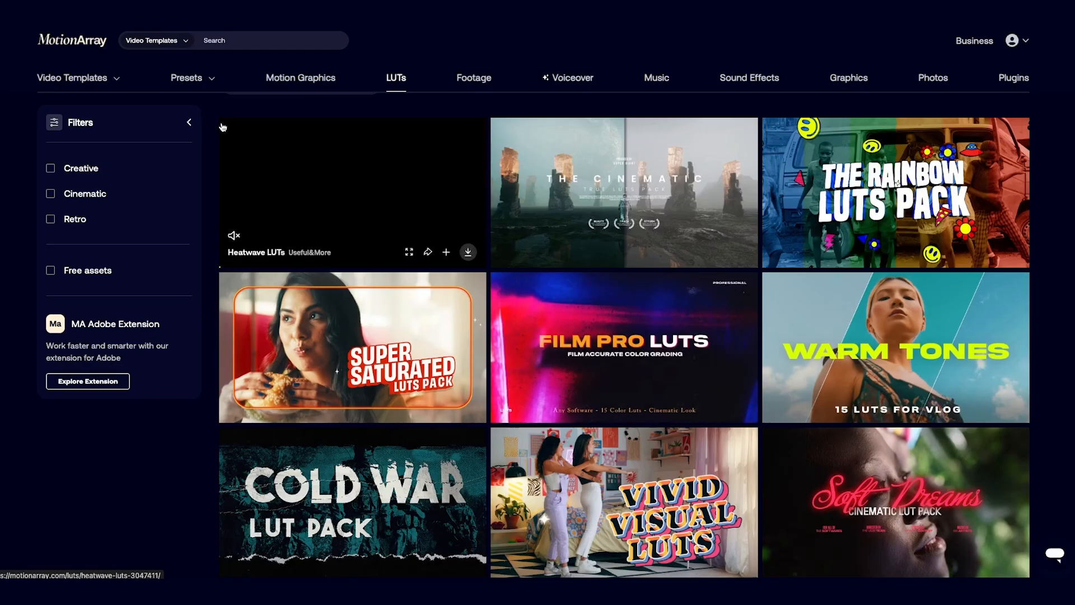
- Switch to the Motion Array site and browse its Premiere Pro presets filtered to Transitions
mouse_move(204, 81)
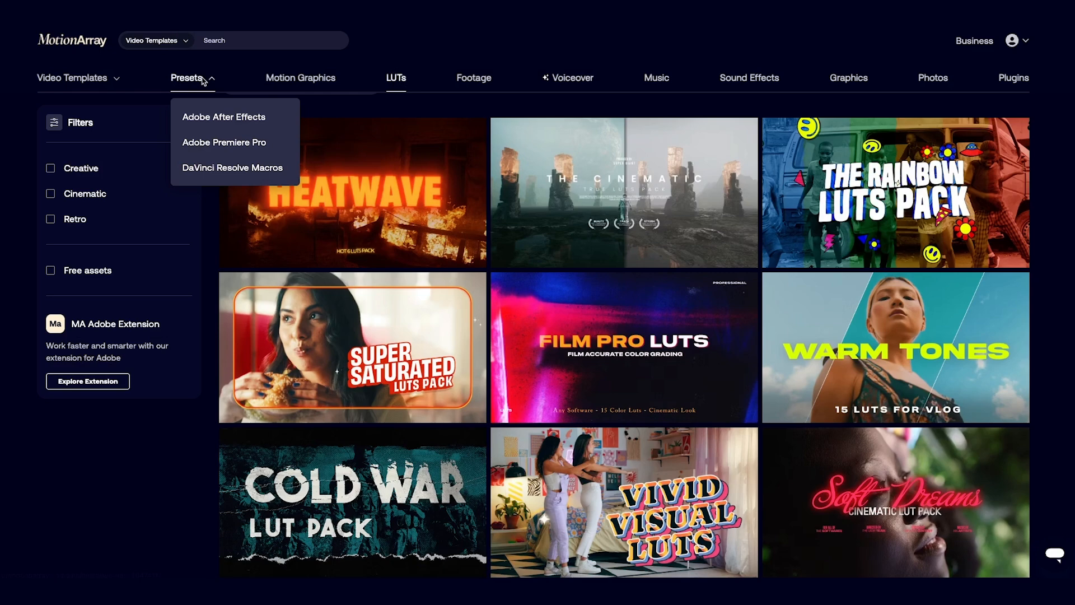
left_click(194, 144)
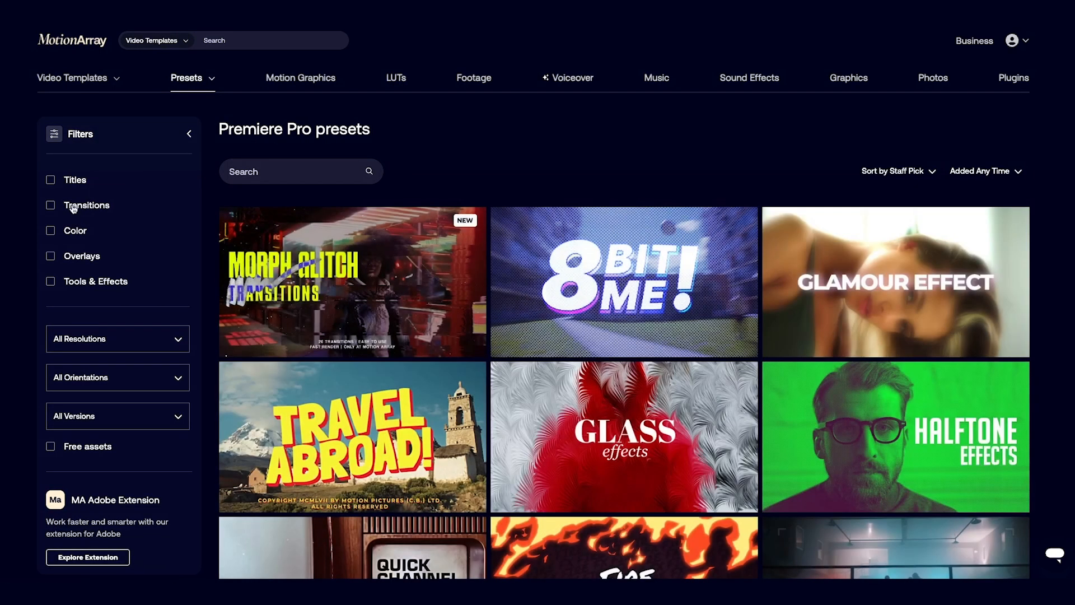
left_click(74, 207)
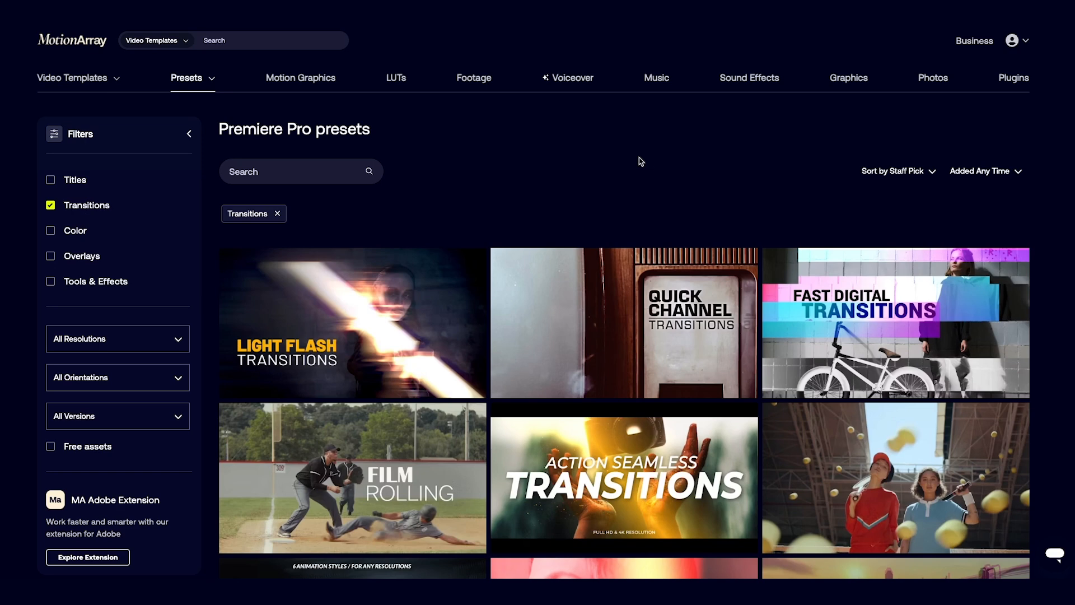
scroll(665, 163, "down", 5)
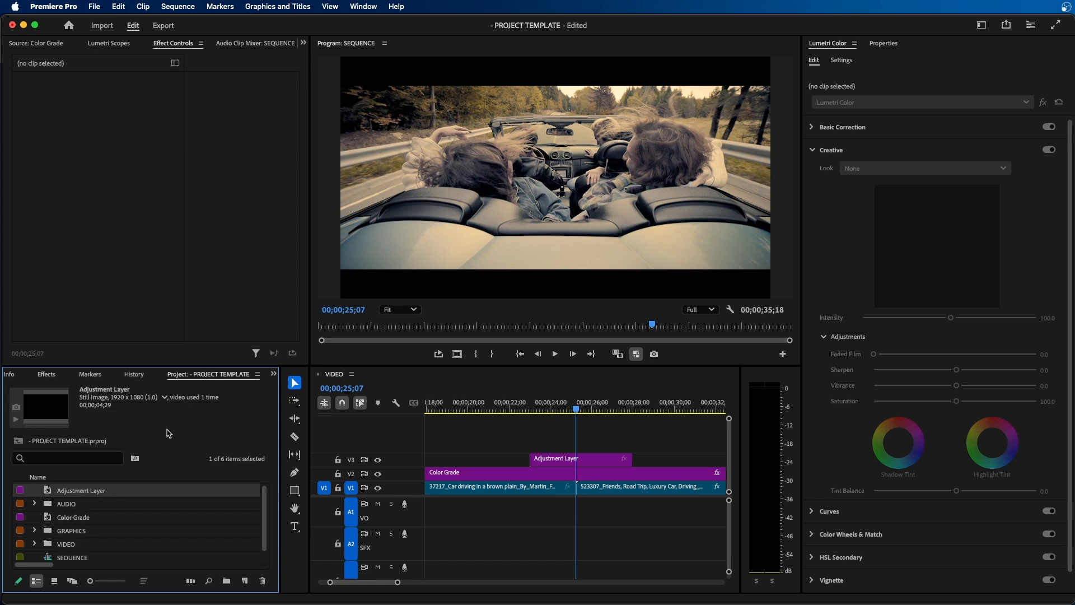
- Switch to Premiere Pro and import Film Burn.prfpset from the Presets subfolder of the downloaded Film Burn pack into the effect presets
left_click(47, 374)
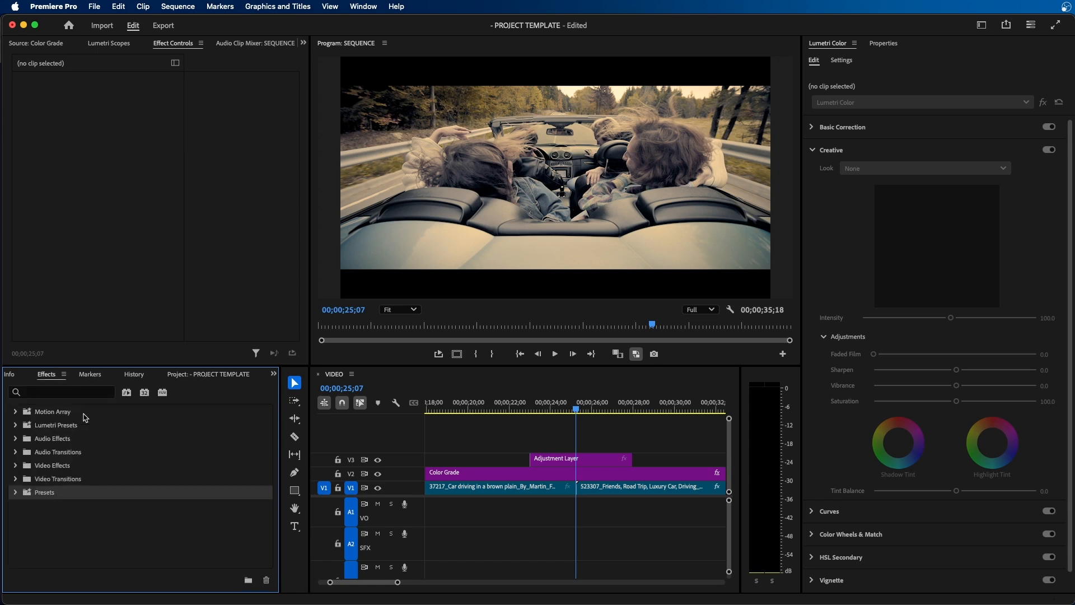
right_click(48, 493)
left_click(80, 536)
left_click(431, 204)
left_click(535, 156)
left_click(673, 168)
left_click(754, 147)
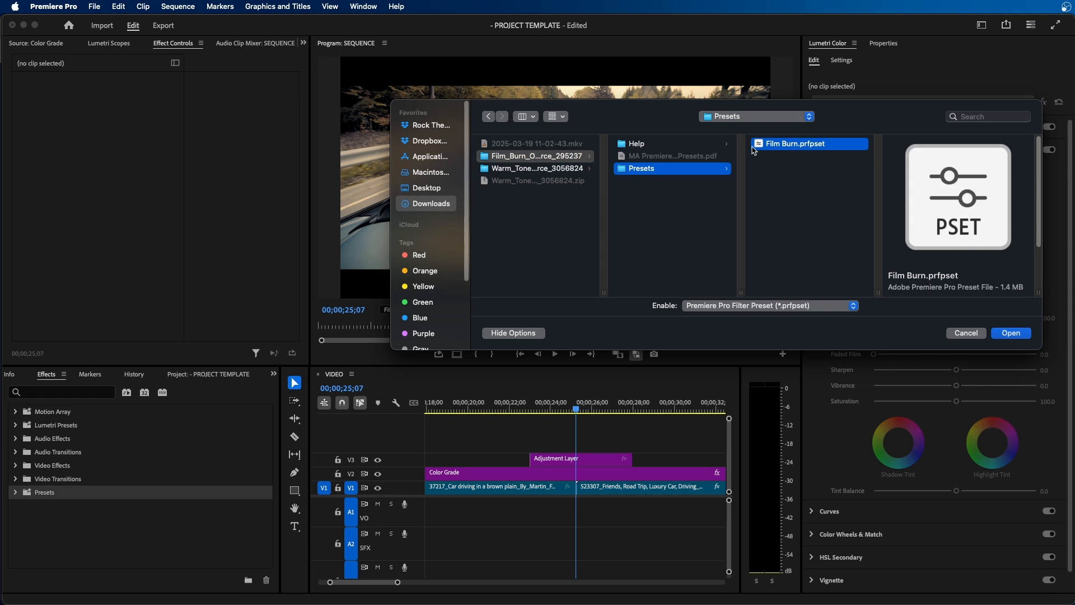
left_click(1010, 334)
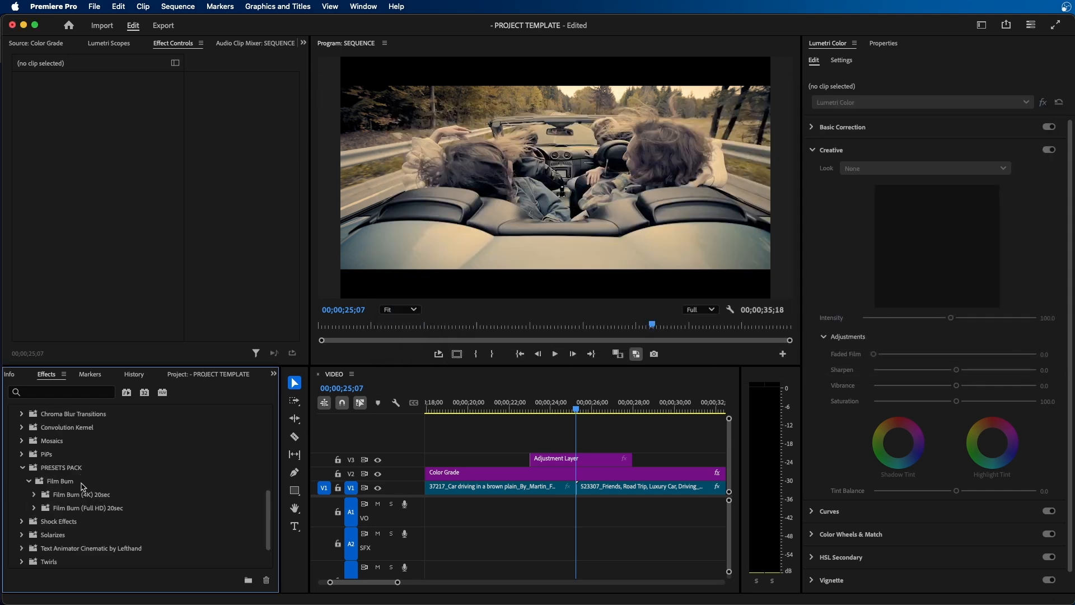
- Apply Film Burn 01 from the Film Burn (Full HD) 20sec folder to the V3 adjustment layer and play the transition
double_click(45, 508)
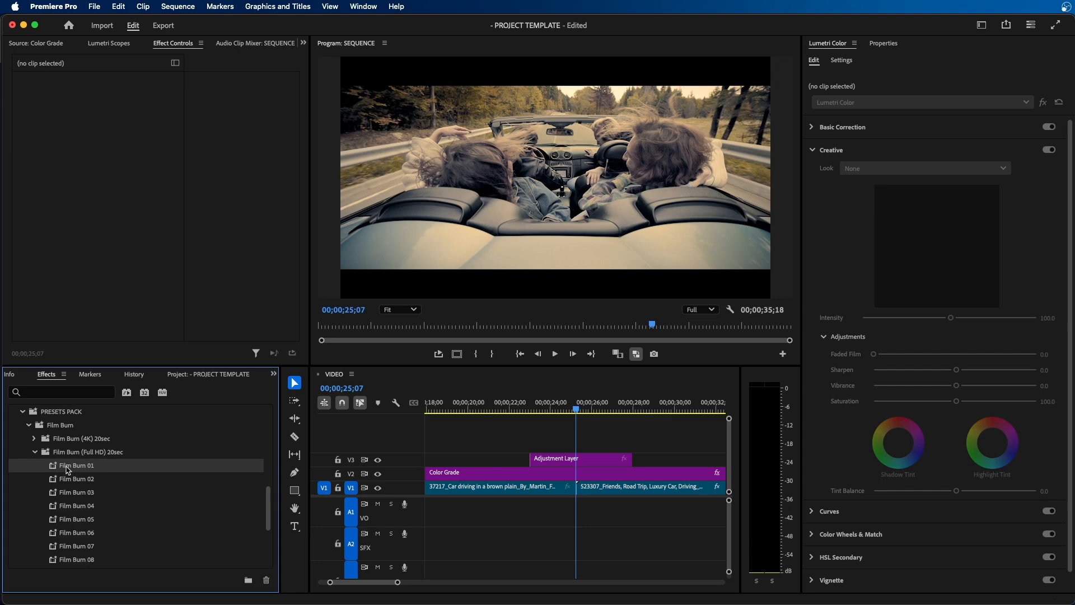
mouse_move(65, 468)
left_mouse_down()
mouse_move(516, 447)
mouse_move(582, 459)
left_mouse_up()
left_click(570, 447)
key("Up")
key("space")
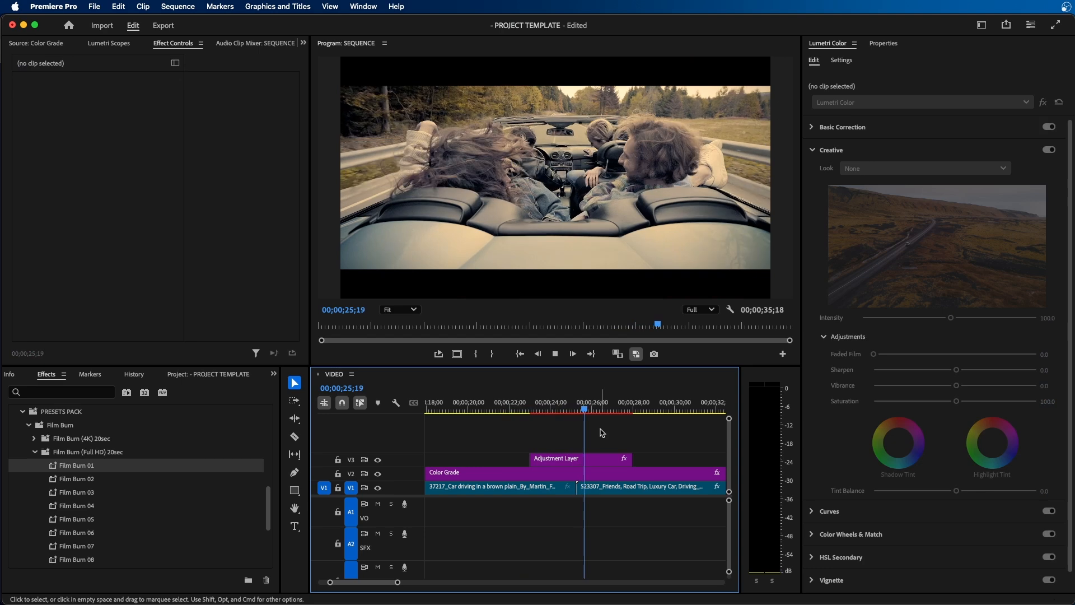
key("space")
- Trim both ends of the Film Burn adjustment layer to about 3 seconds centred on the cut
left_click(586, 458)
left_click(580, 410)
left_click_drag(580, 409, 576, 410)
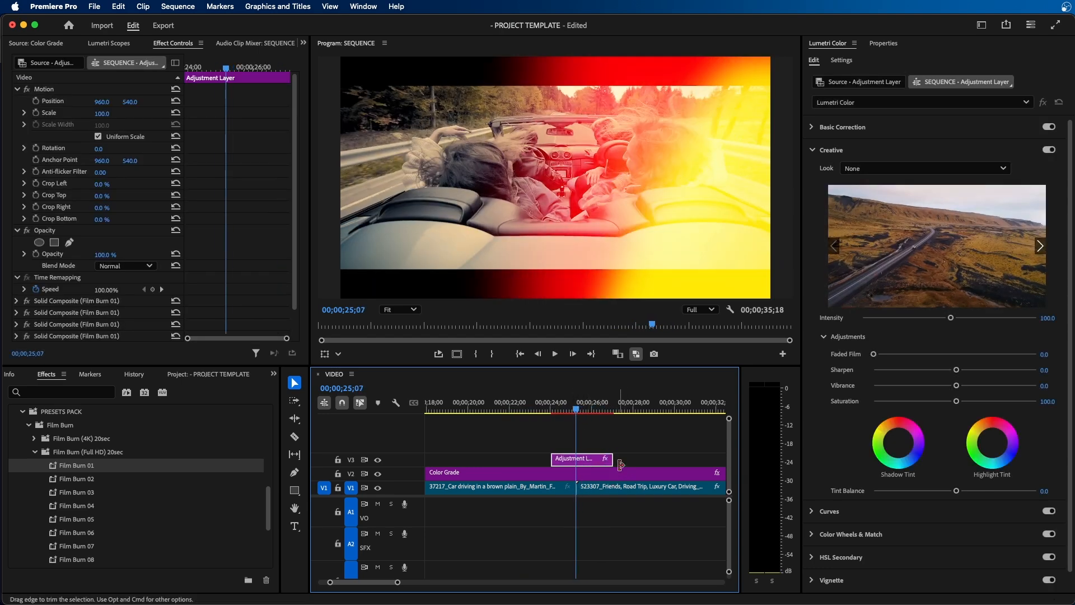
- Move the Color Grade layer to V4, above the Film Burn adjustment layer, and play the transition
key("minus")
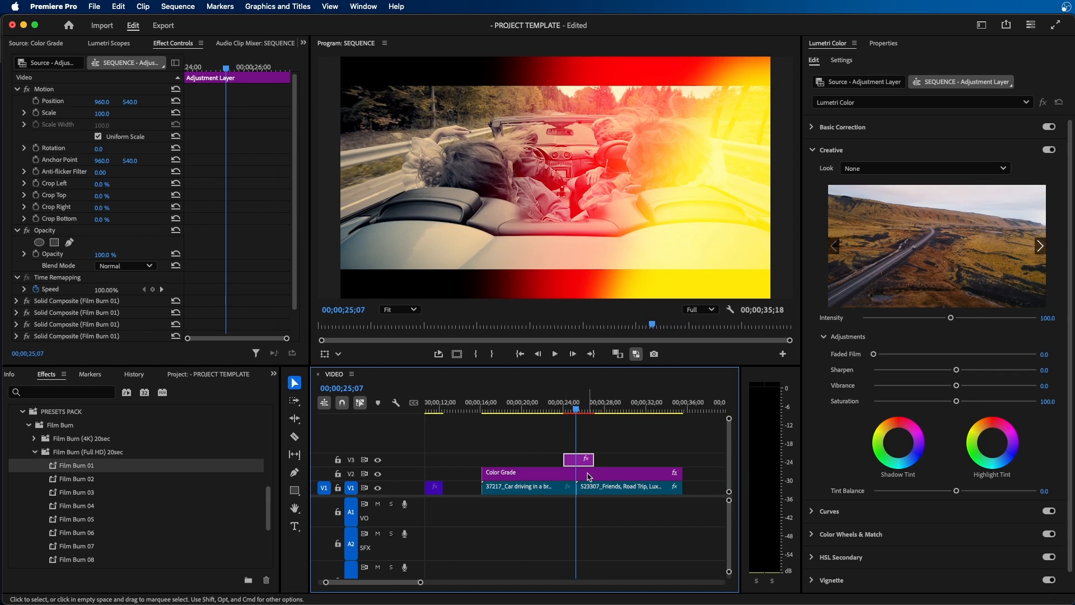
left_click_drag(589, 476, 593, 455)
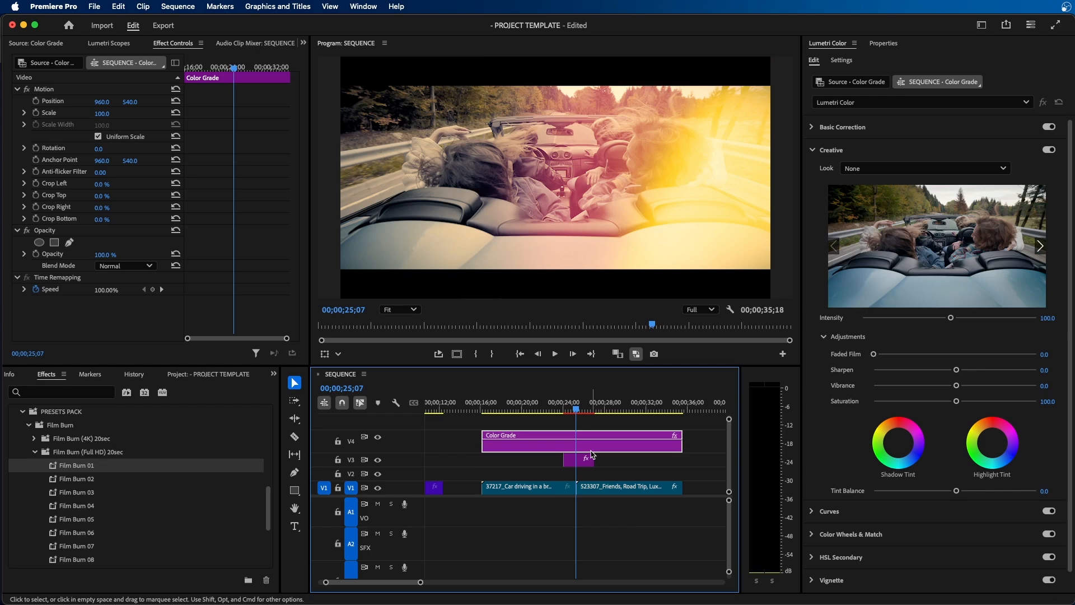
left_click(565, 411)
key("space")
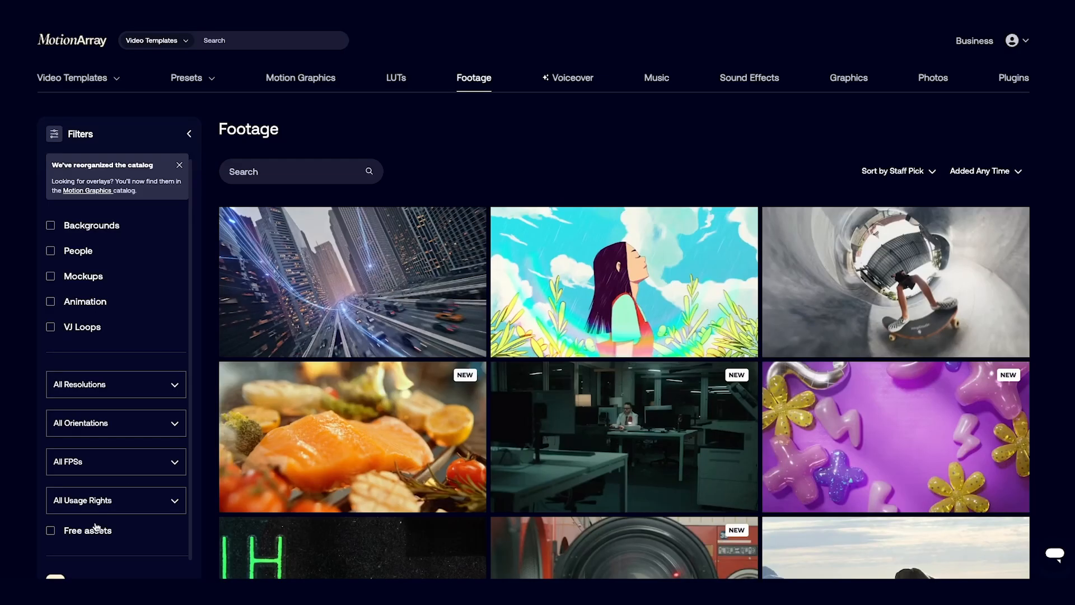
- Switch to the Motion Array Footage catalog, filter it to free assets and browse the clips
left_click(95, 535)
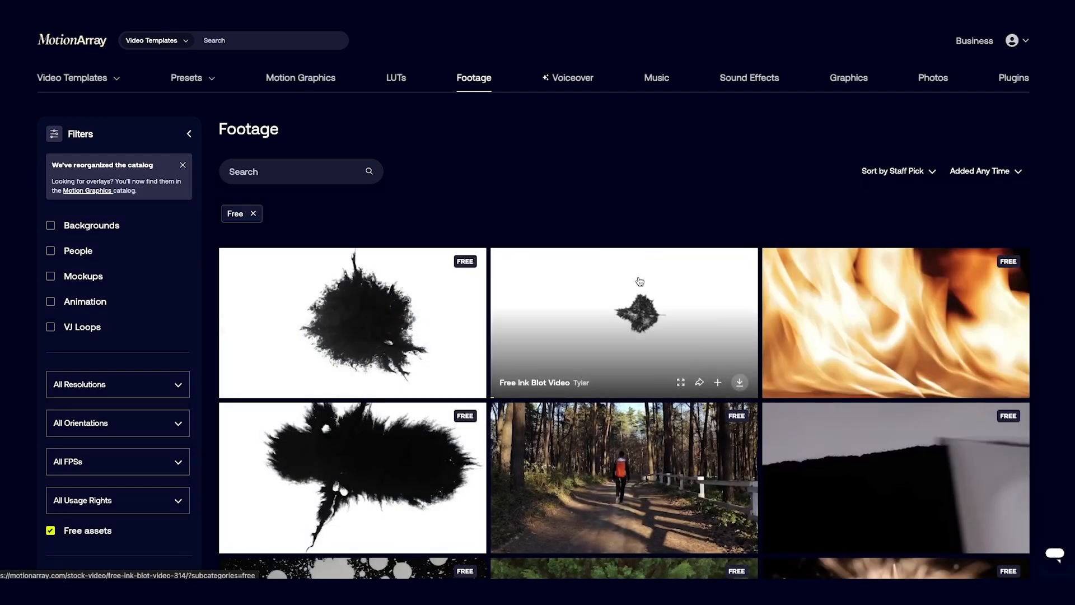
scroll(851, 286, "down", 3)
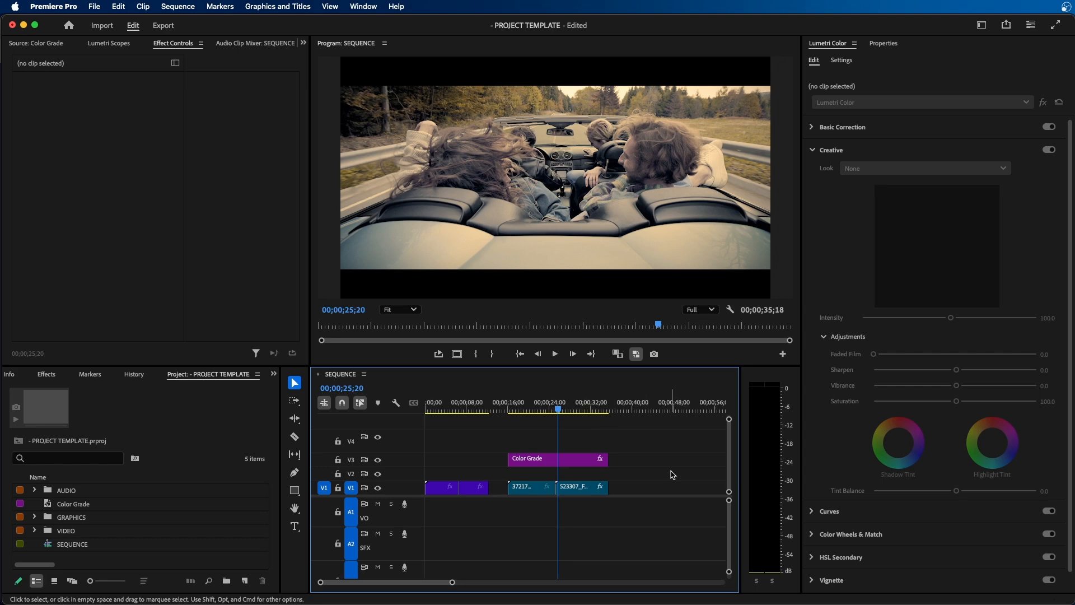
- Switch to Premiere Pro and save the project with the Color Grade layer as a template named "- PROJECT TEMPLATE"
left_click(555, 466)
left_click(591, 433)
left_click(564, 463)
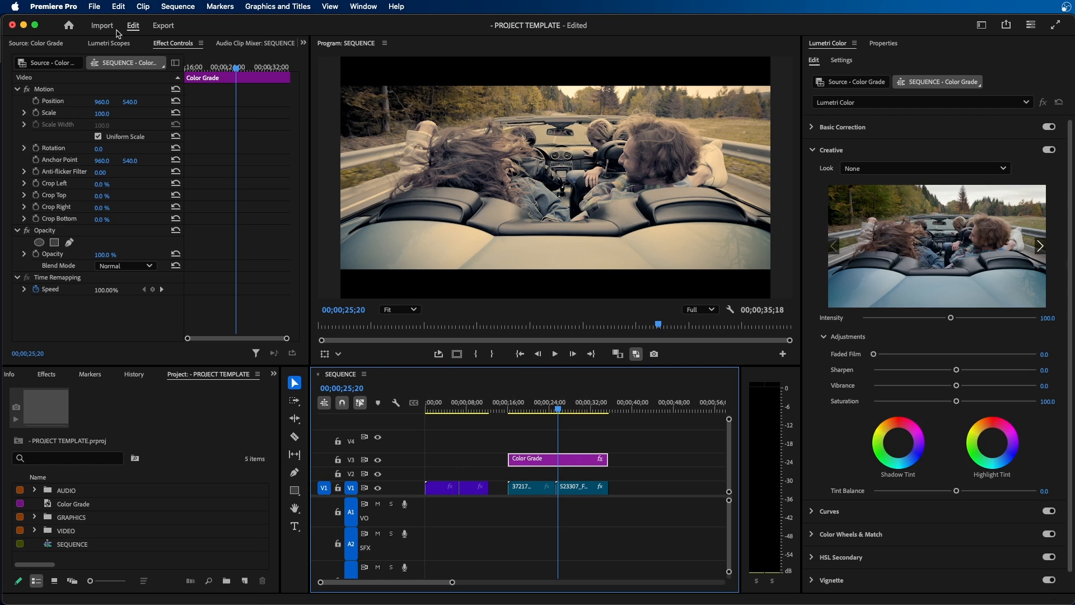
left_click(94, 6)
left_click(126, 203)
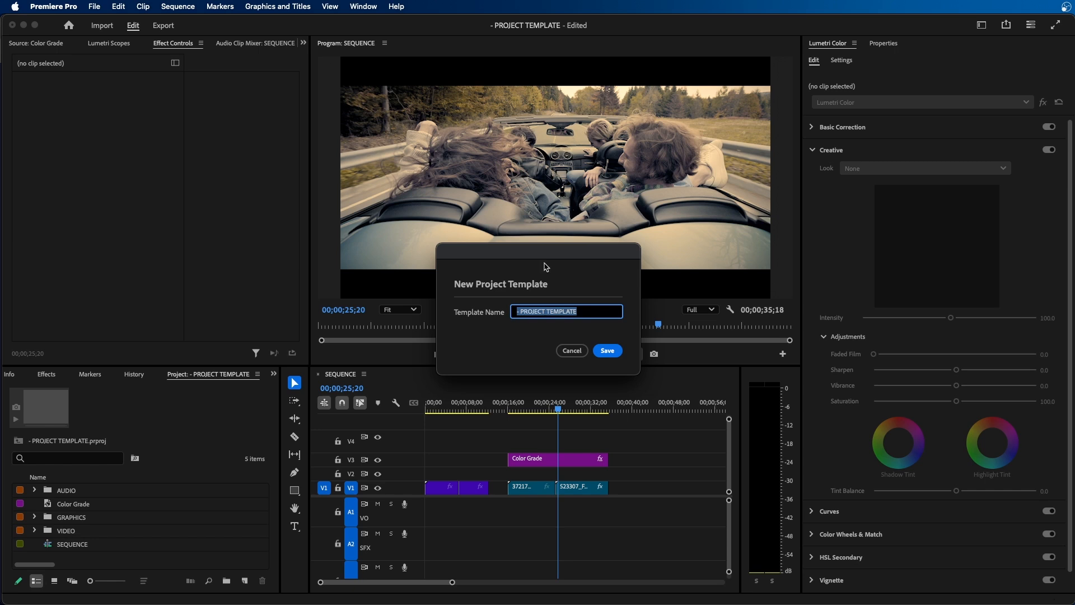
left_click(608, 351)
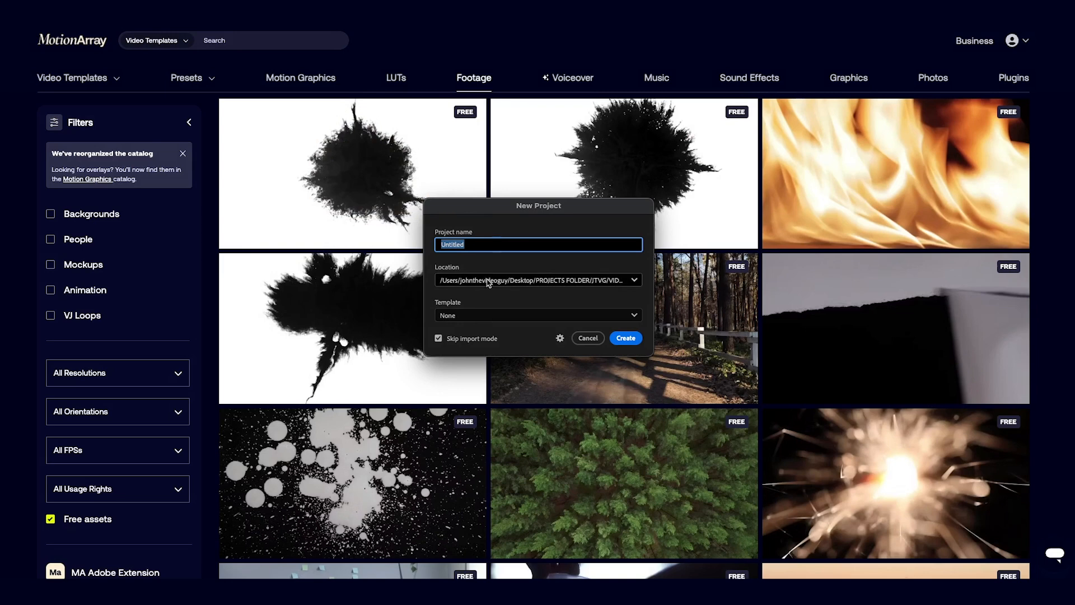
- Create a new project based on the "- PROJECT TEMPLATE.prproj" template
left_click(478, 314)
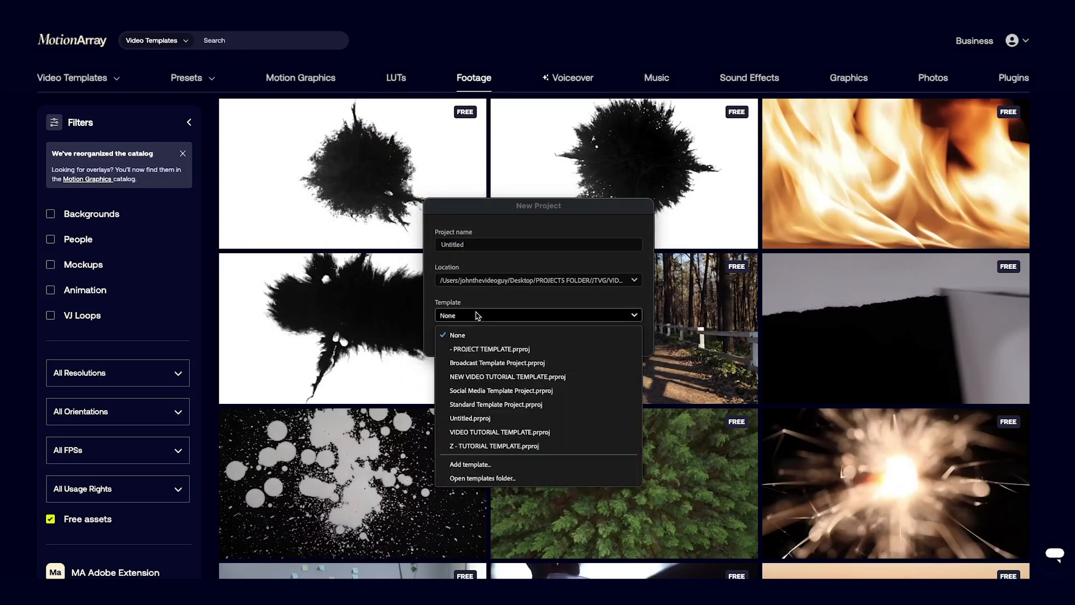
left_click(468, 349)
left_click(625, 337)
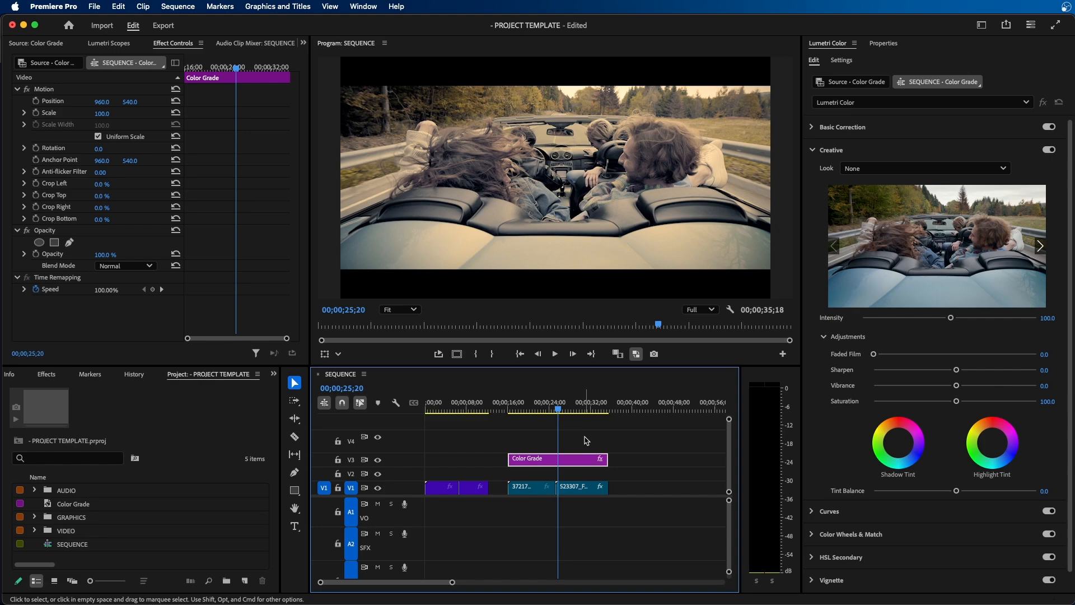